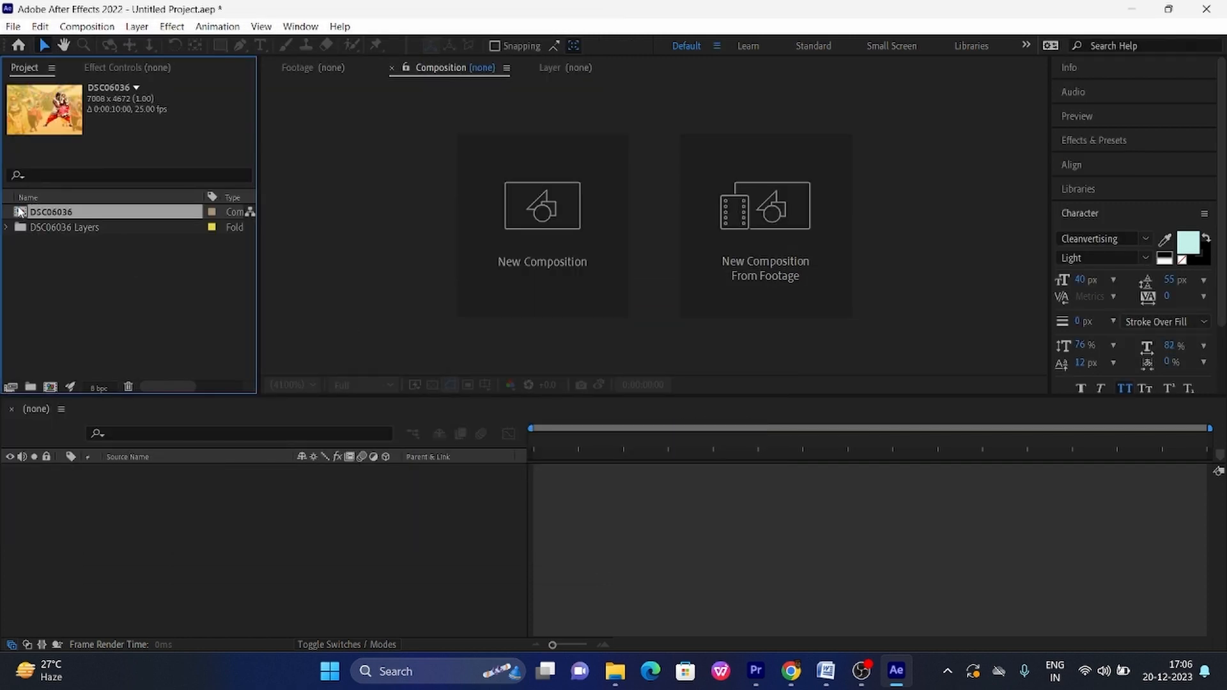
Step: Create a new composition from DSC06036 and trim it to a work area ending at about 3 seconds
mouse_move(19, 211)
left_mouse_down()
mouse_move(1218, 445)
mouse_move(863, 450)
mouse_move(745, 473)
mouse_move(728, 486)
mouse_move(738, 496)
left_mouse_up()
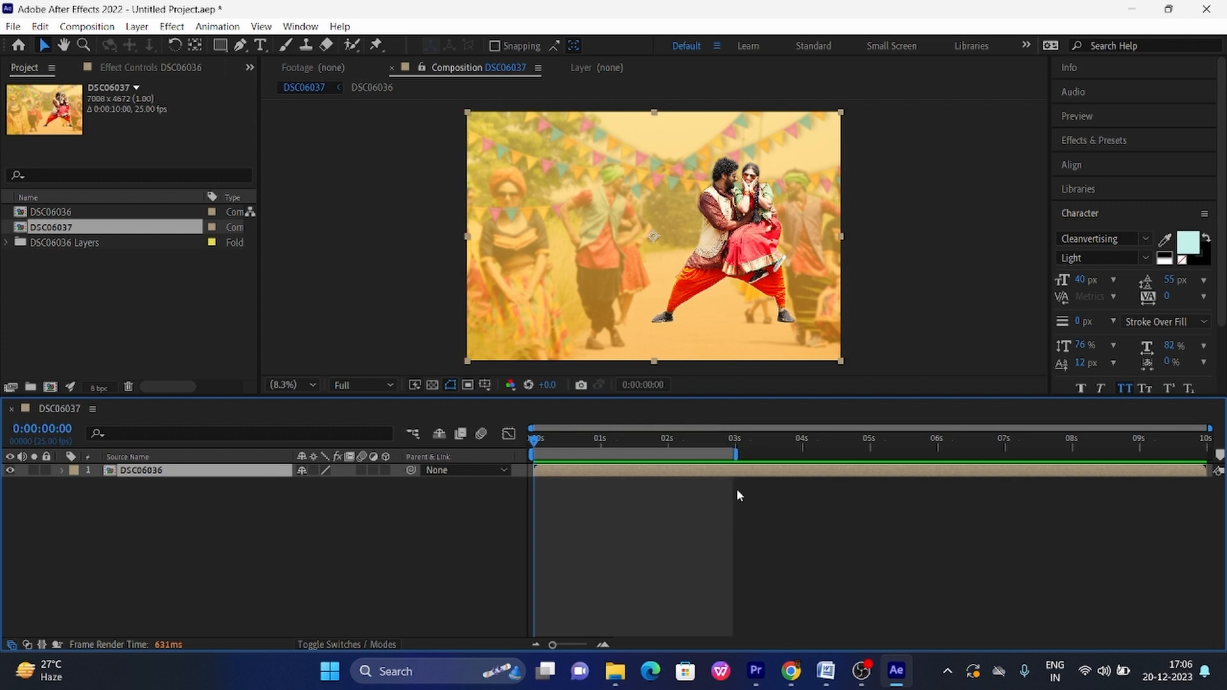
right_click(629, 454)
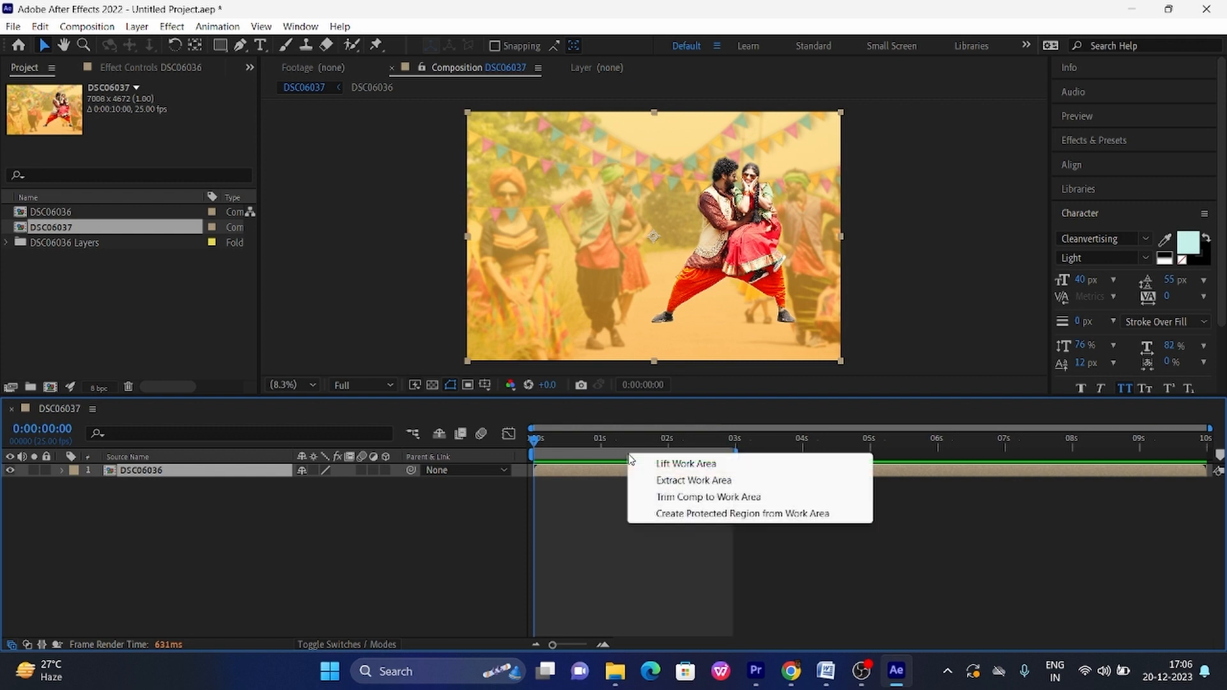
left_click(683, 497)
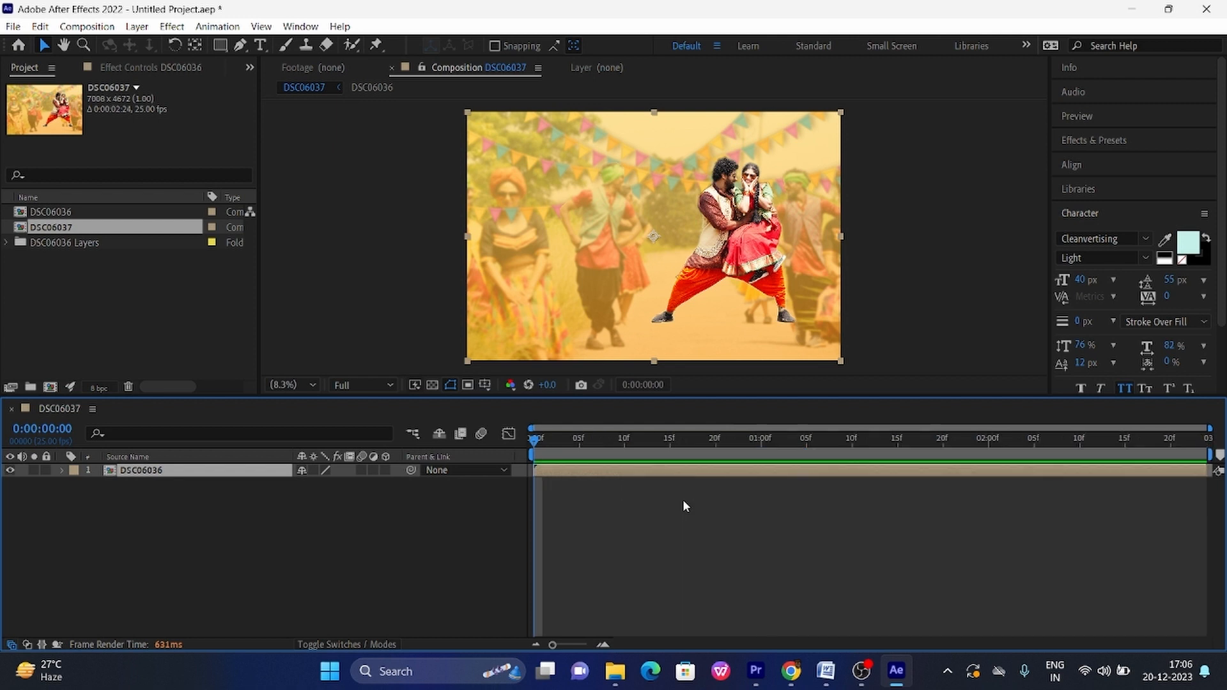
left_click_drag(606, 443, 555, 488)
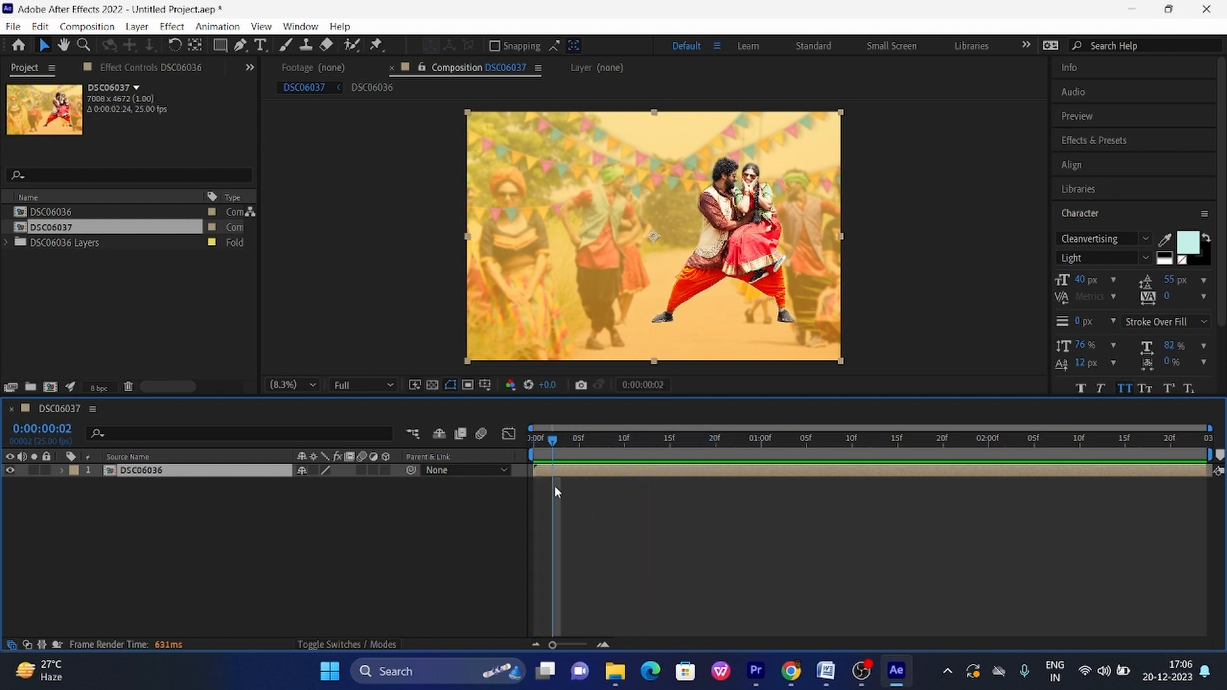
Step: Open the nested DSC06036 composition and add a two-node camera with the 50mm preset
double_click(112, 473)
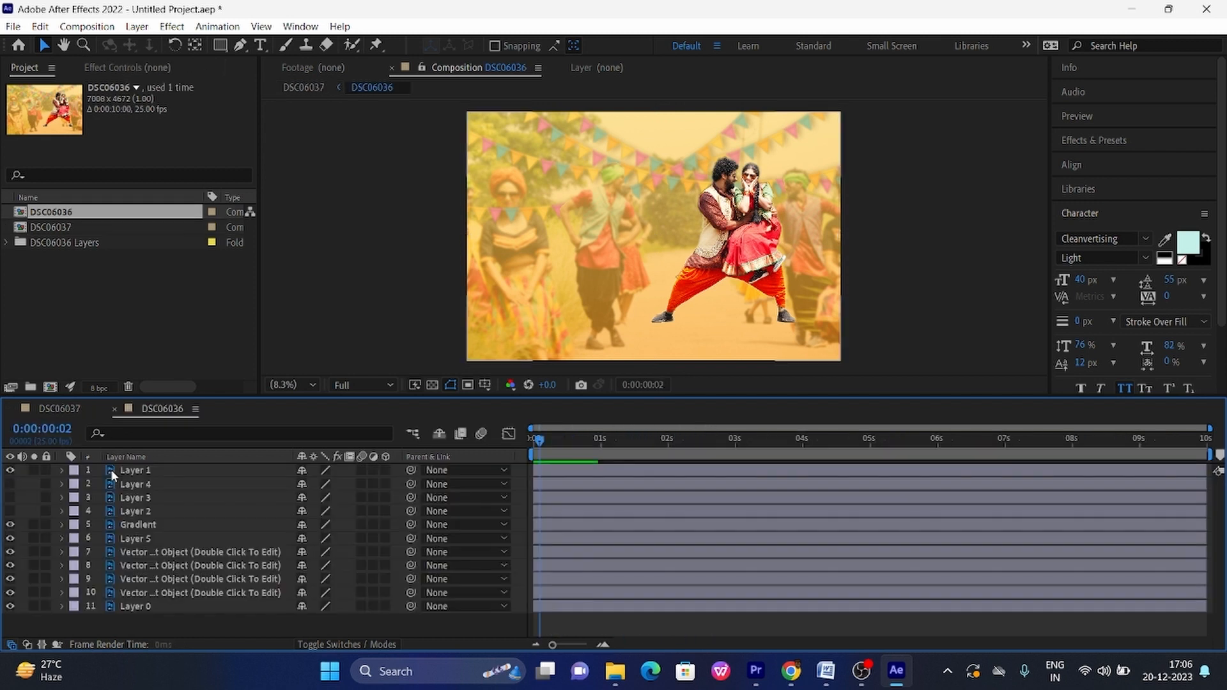
right_click(217, 623)
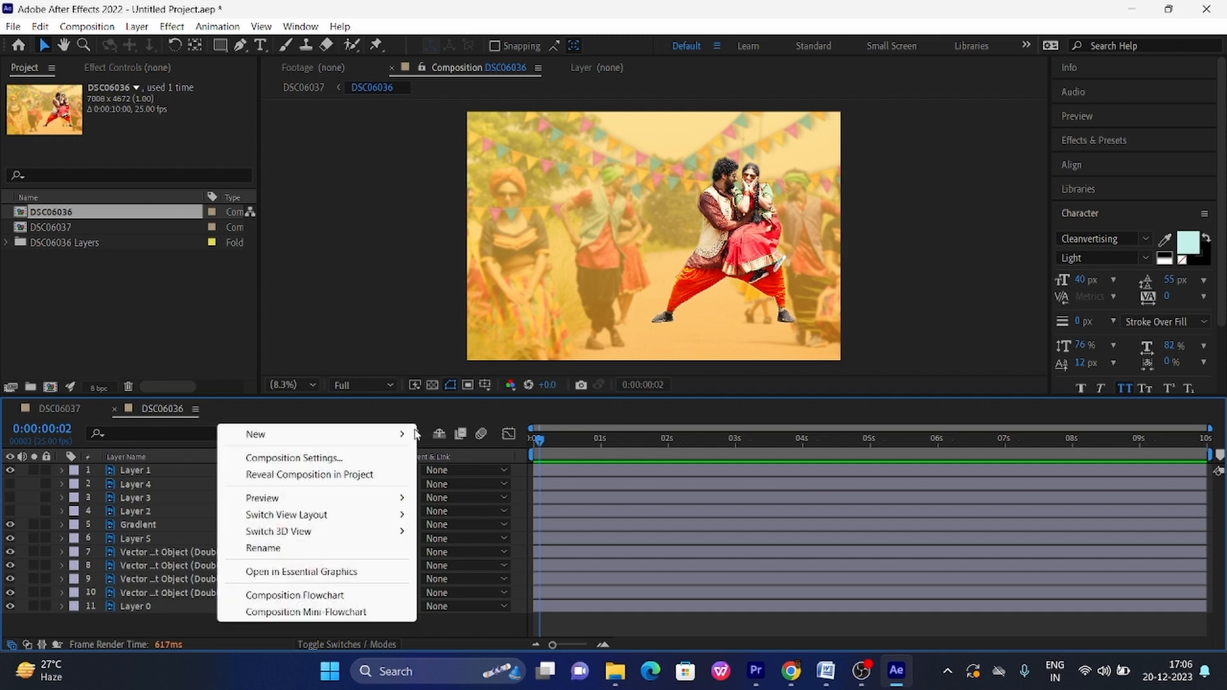
mouse_move(414, 435)
left_click(480, 508)
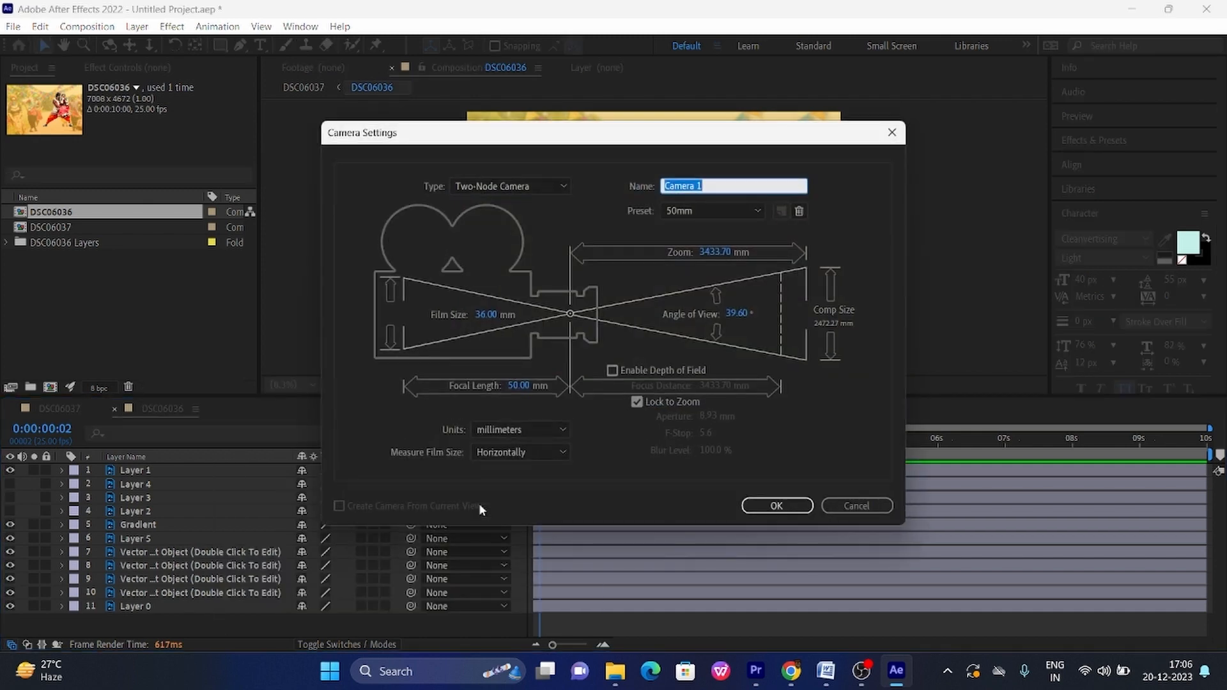
left_click(777, 506)
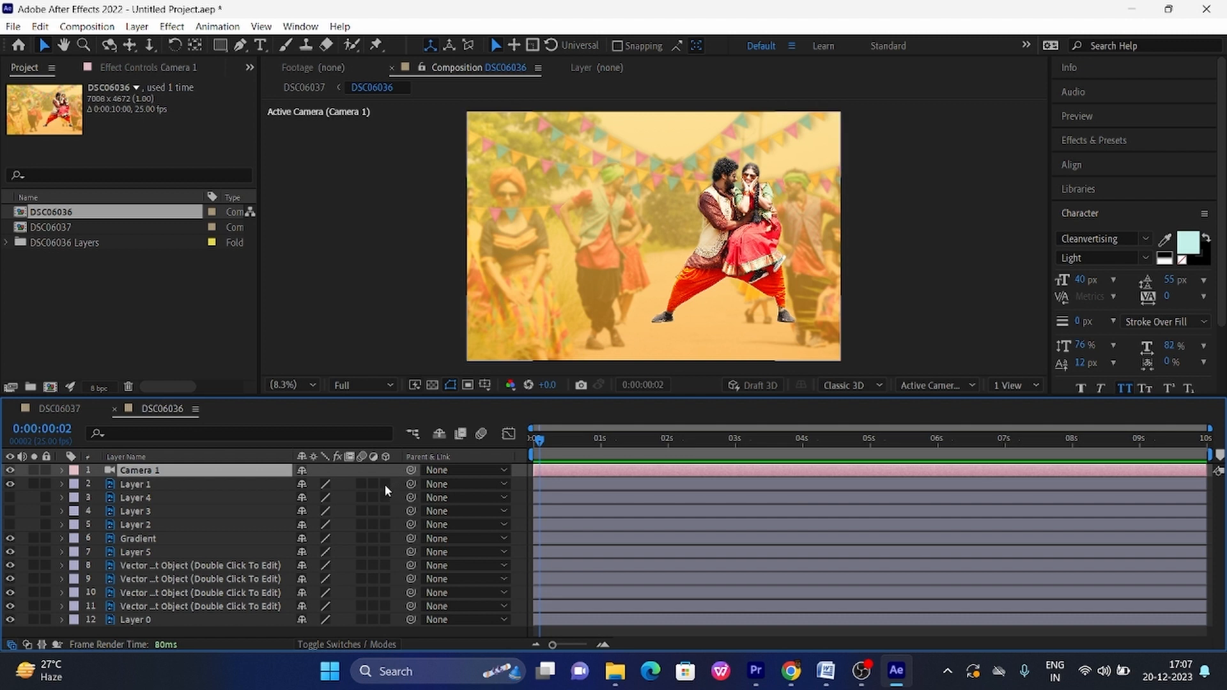
Step: Enable 3D for all image layers below the camera, from Layer 1 down to Layer 0
left_click_drag(385, 484, 382, 532)
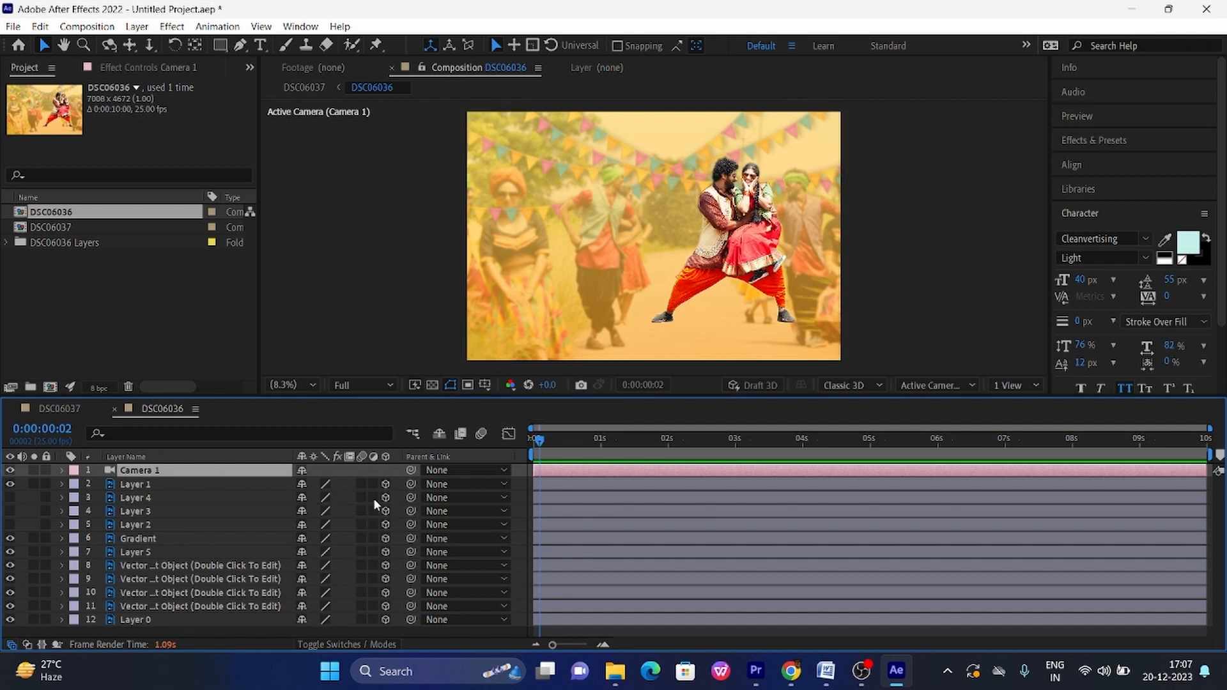
left_click(377, 644)
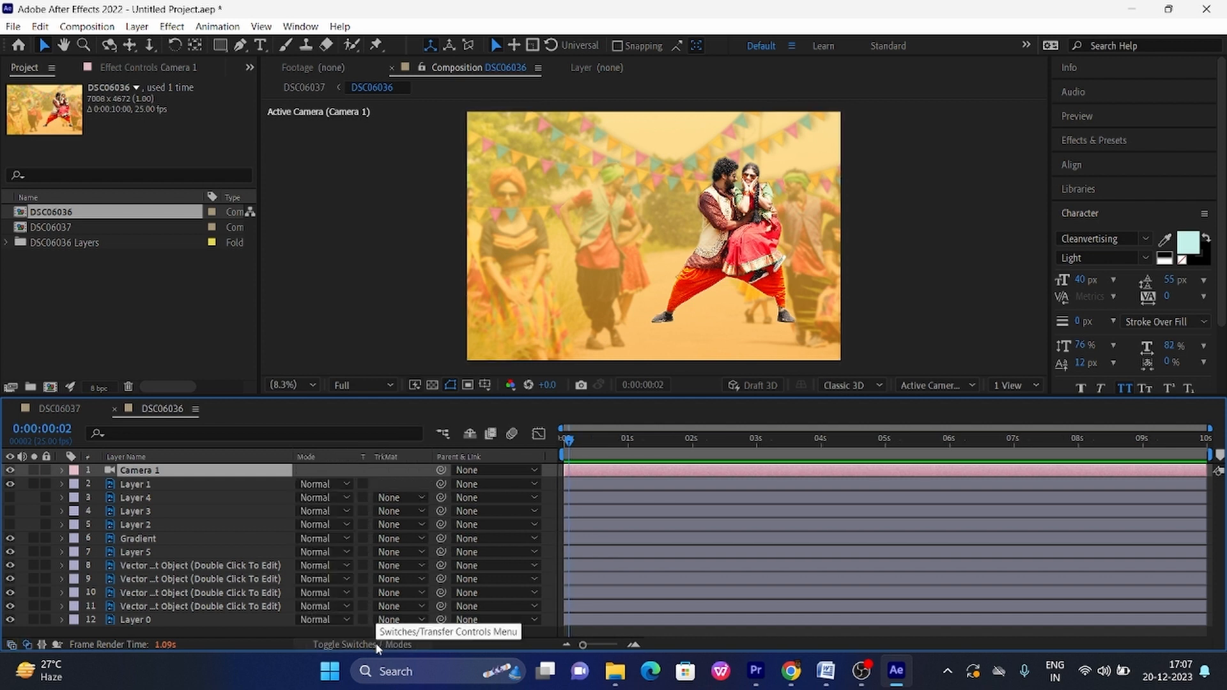
left_click(370, 645)
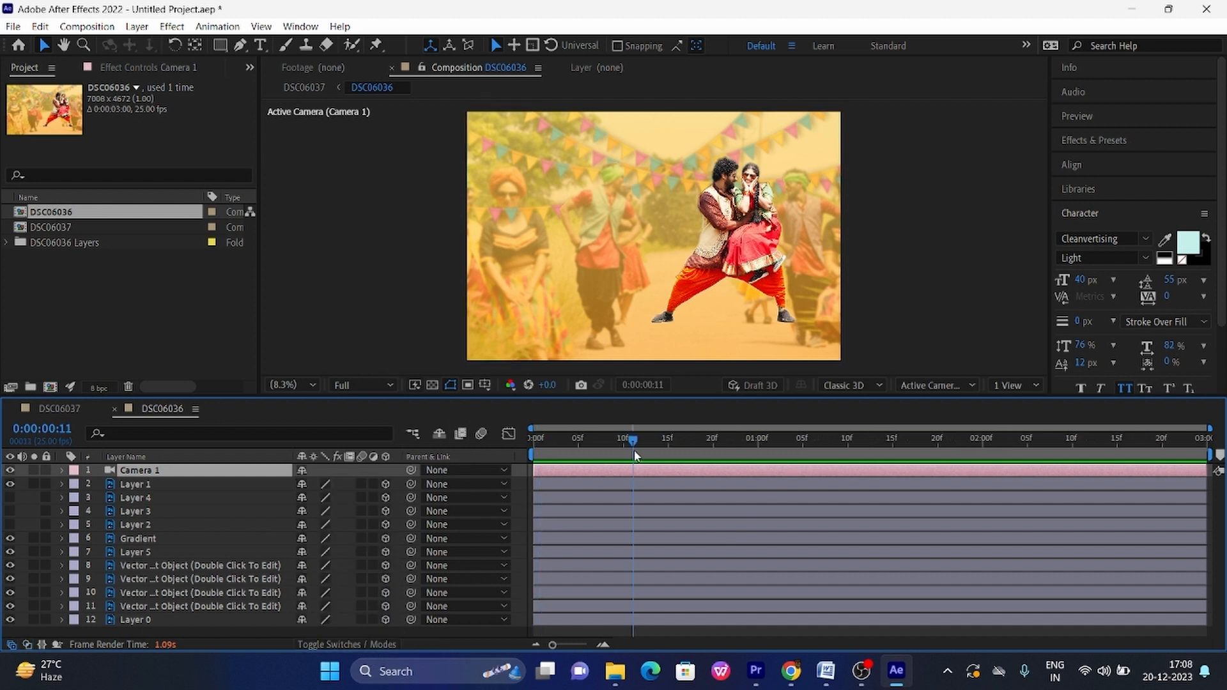
left_click_drag(630, 440, 653, 455)
Step: Import Vector Smart Object.png from the lyrical video assests folder and place it between Layer 2 and Gradient in the layer stack
double_click(78, 325)
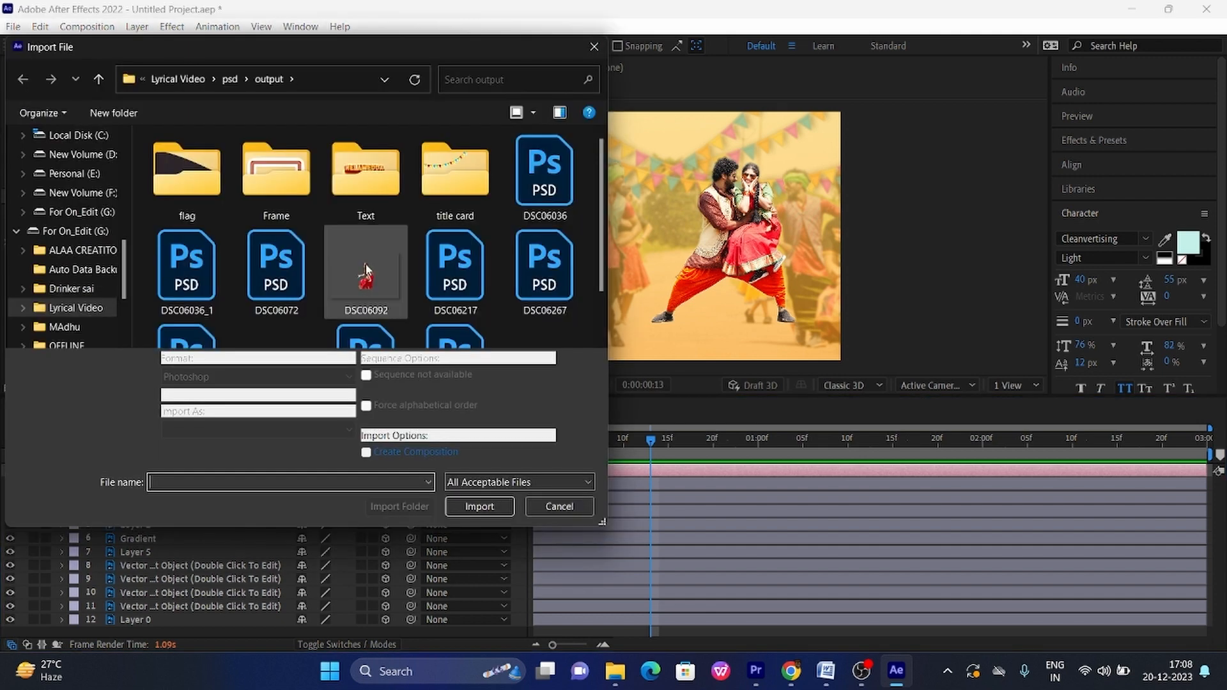
left_click(89, 192)
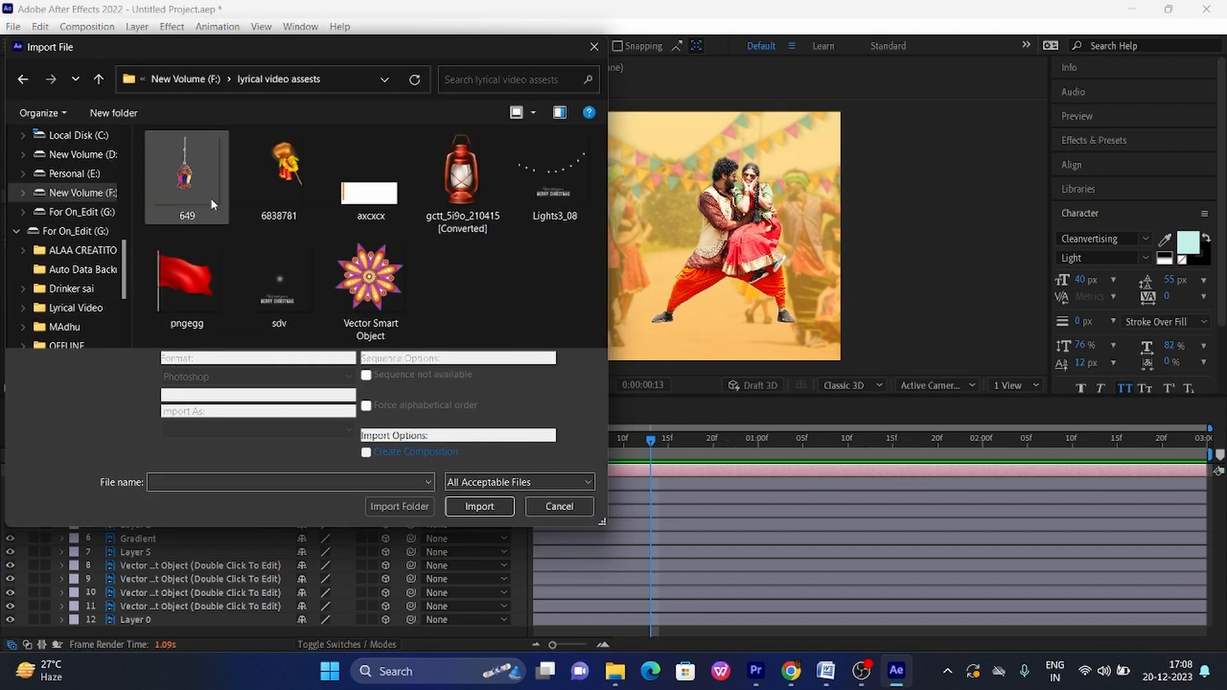
double_click(382, 279)
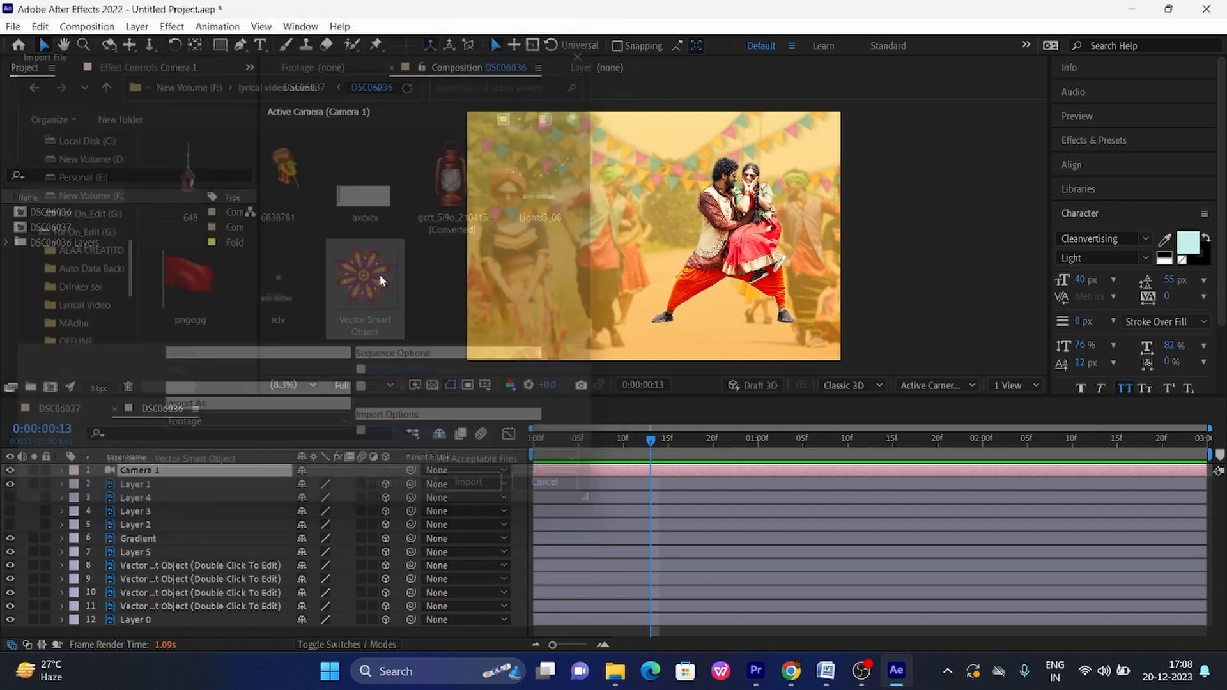
left_click_drag(90, 259, 212, 542)
Step: Make the flower layer 3D and scale it to 461%
key("s")
left_click_drag(316, 552, 250, 551)
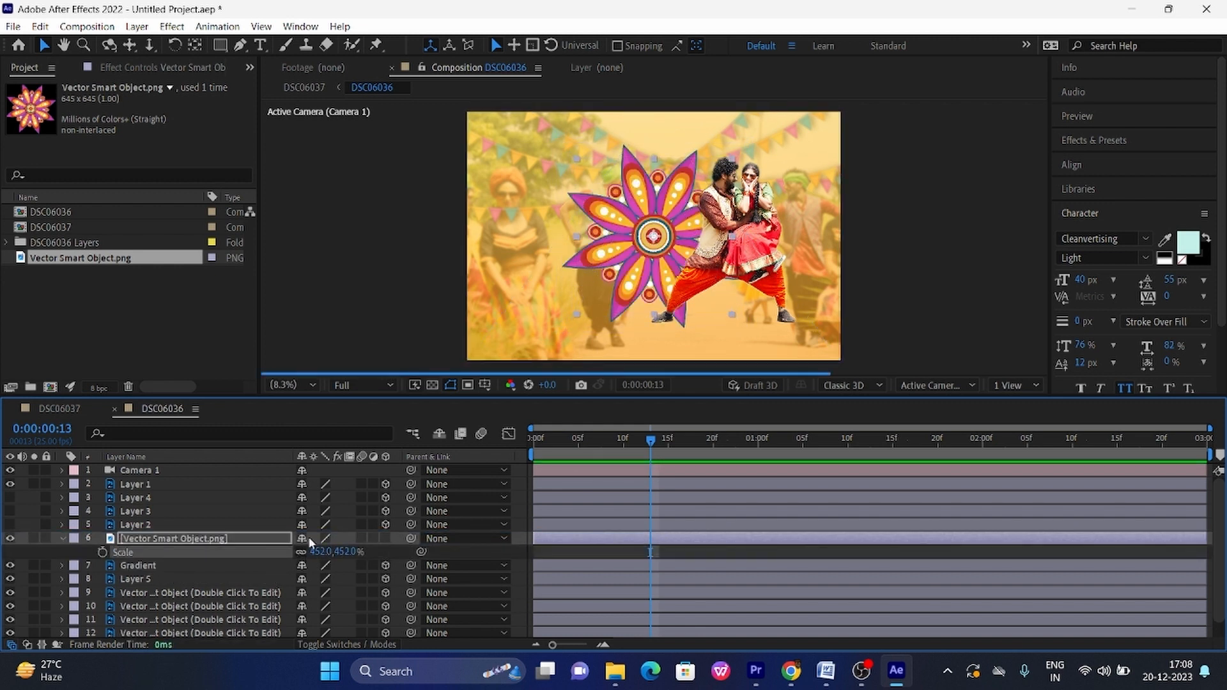
left_click(385, 538)
left_click_drag(329, 551, 384, 550)
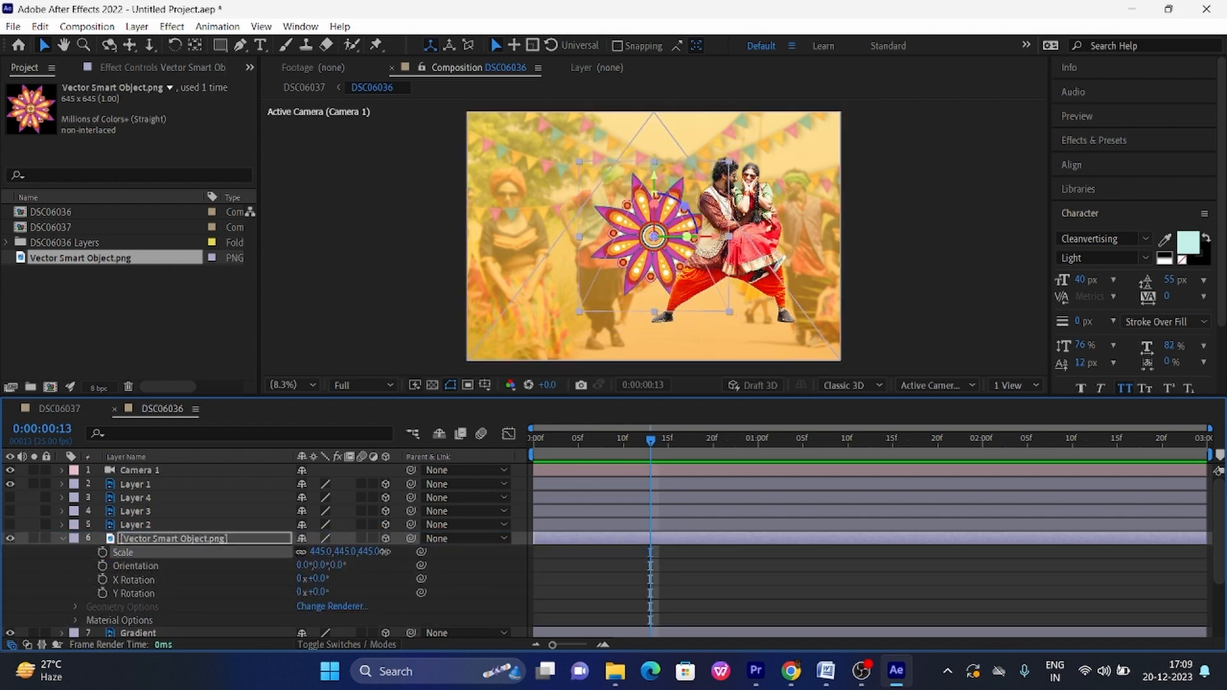
key("s")
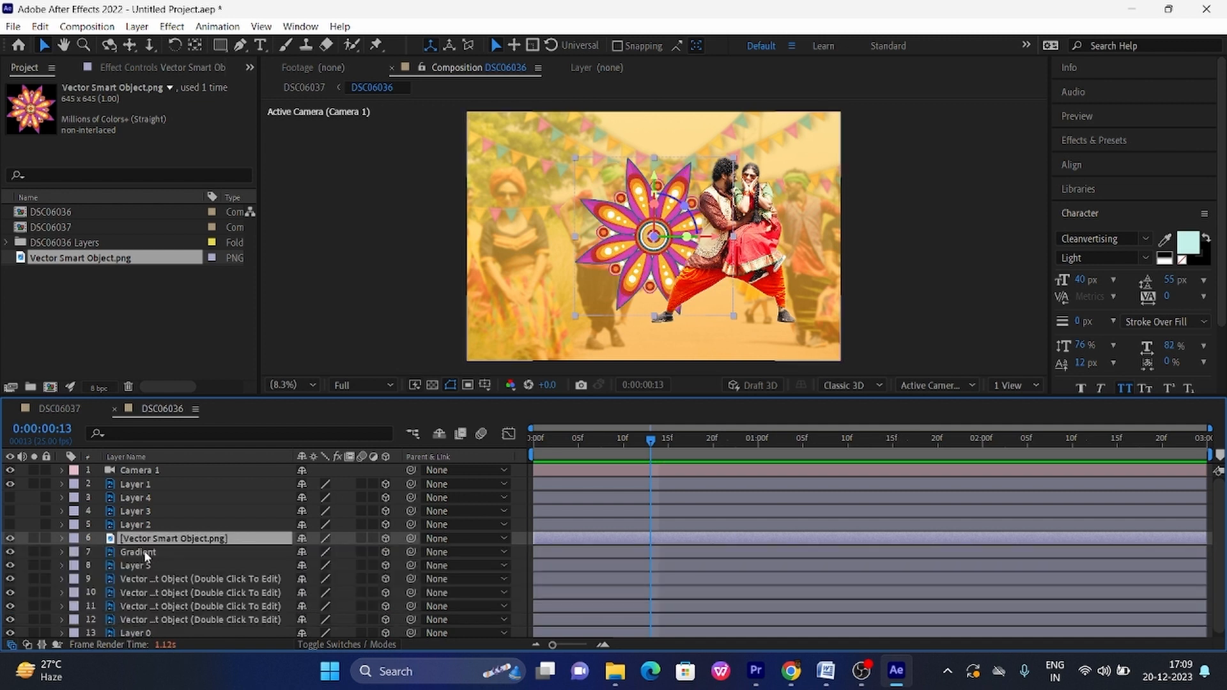
Step: Animate the flower's Orientation with a keyframe at the start and a Z value of 290° at 0:00:02:24
left_click(61, 539)
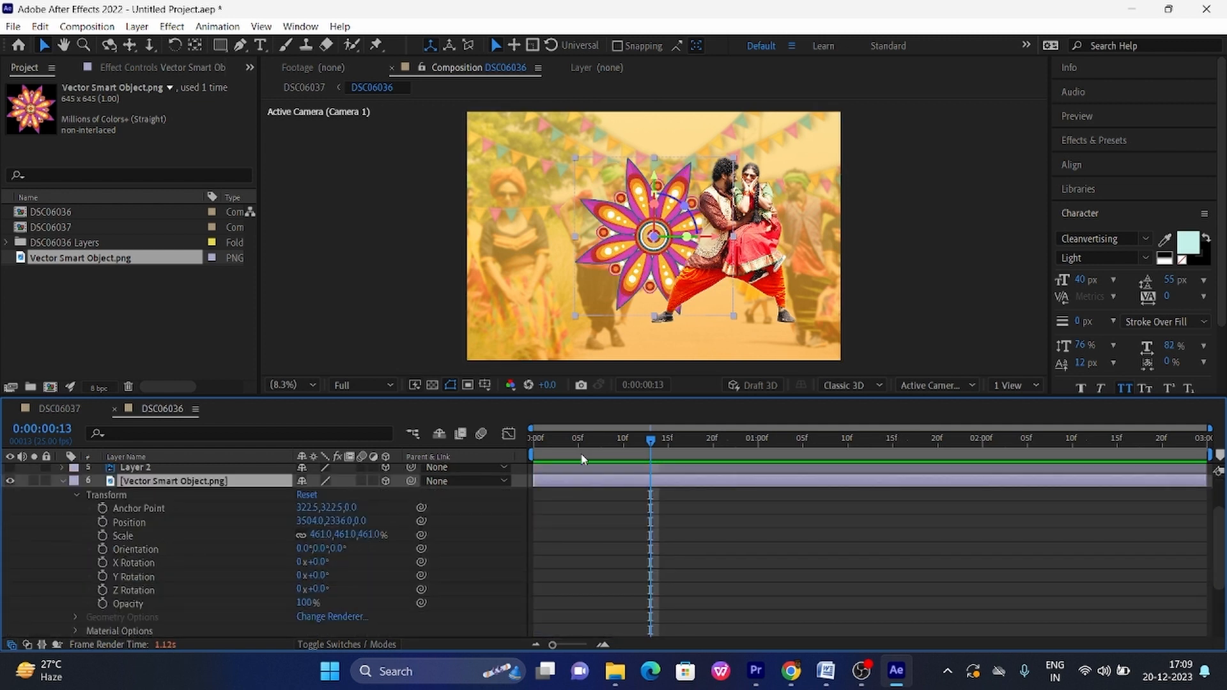
key("Home")
left_click(102, 549)
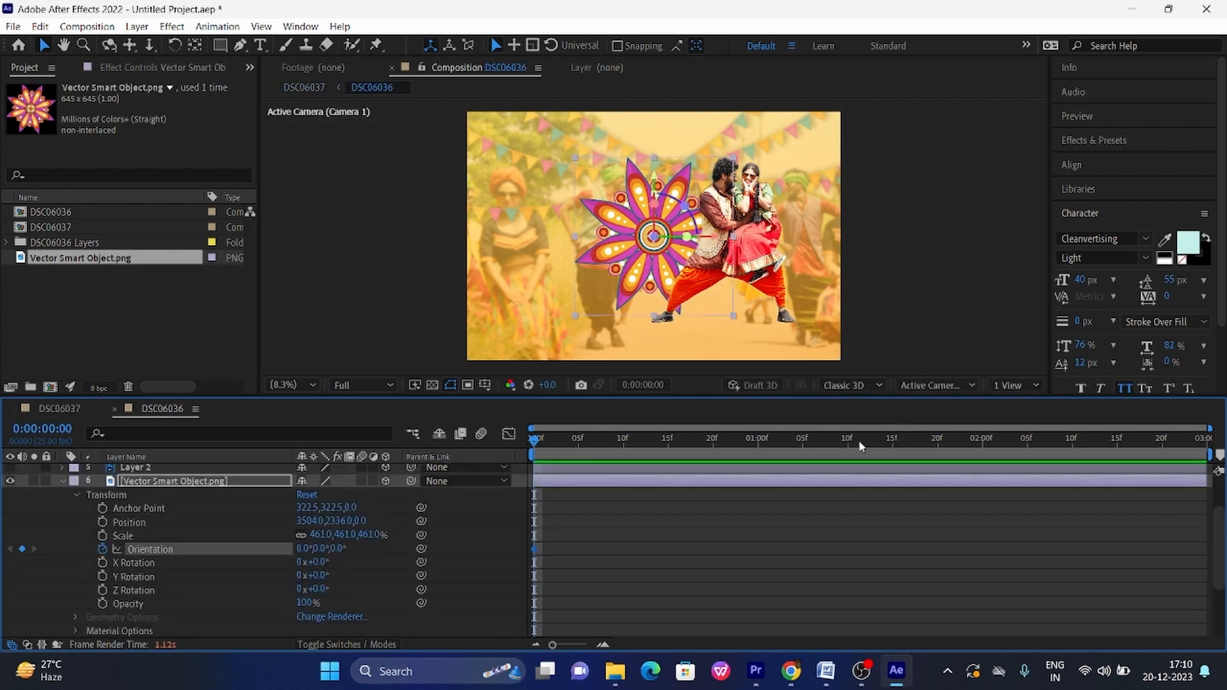
key("End")
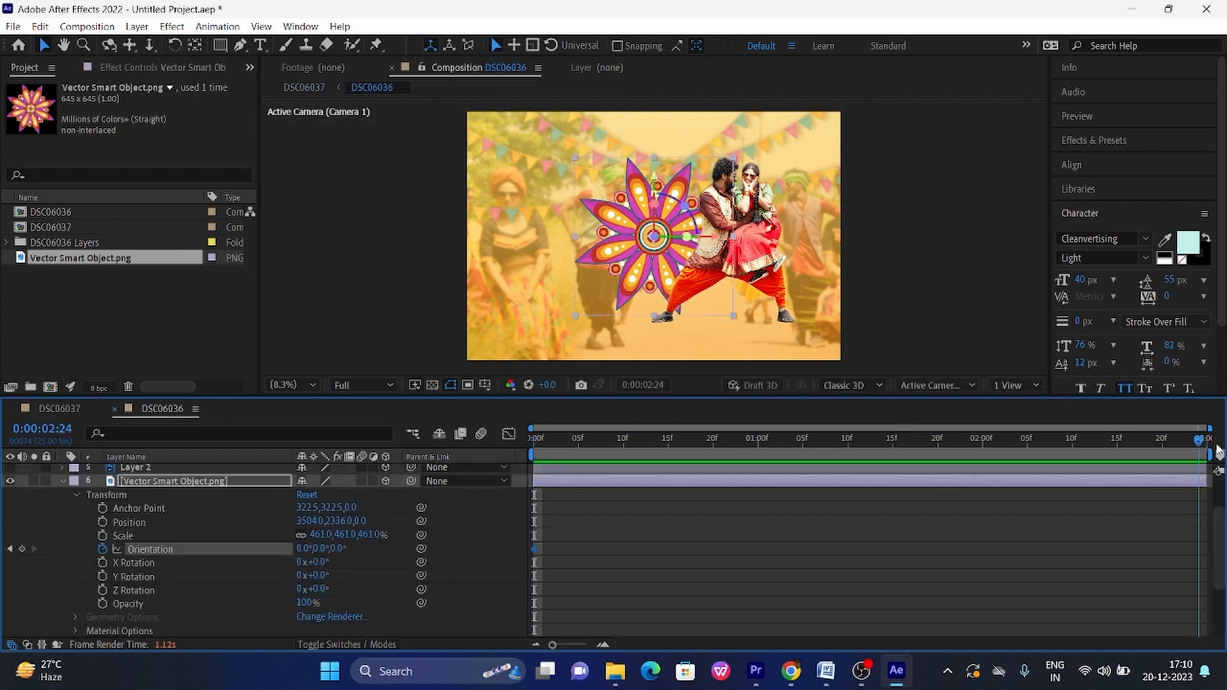
left_click(337, 549)
type("290")
key("Return")
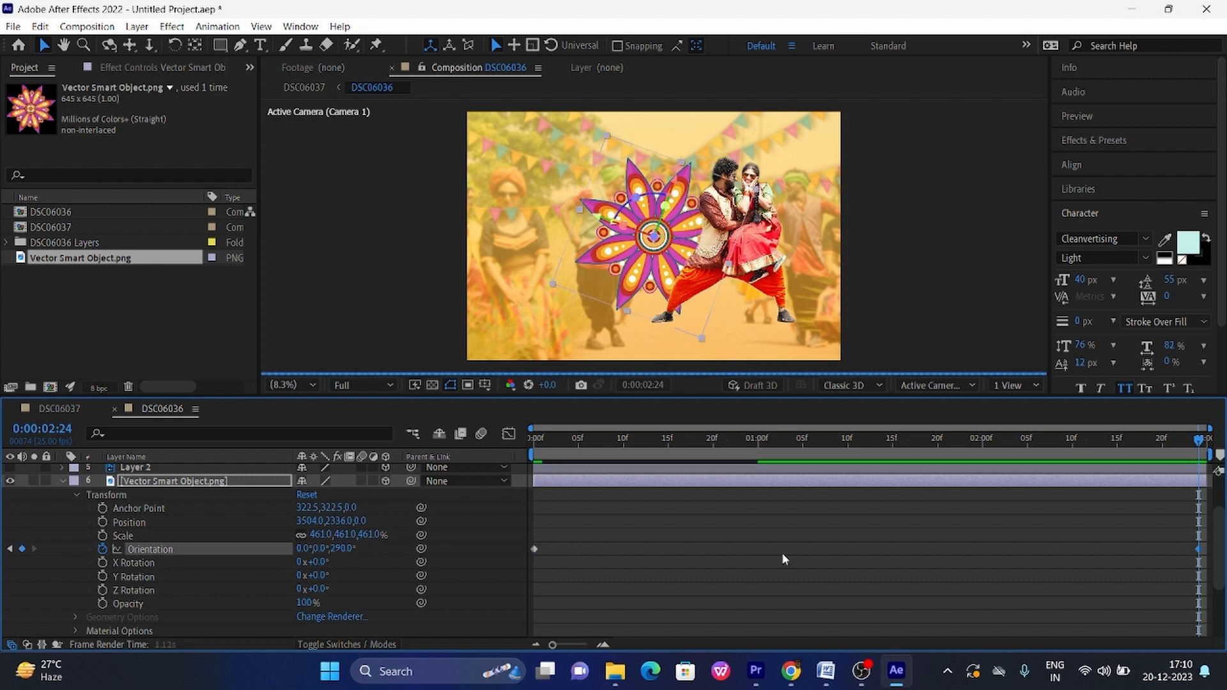
Step: Preview the flower's rotation from the start of the composition
left_click_drag(551, 447, 490, 450)
key("space")
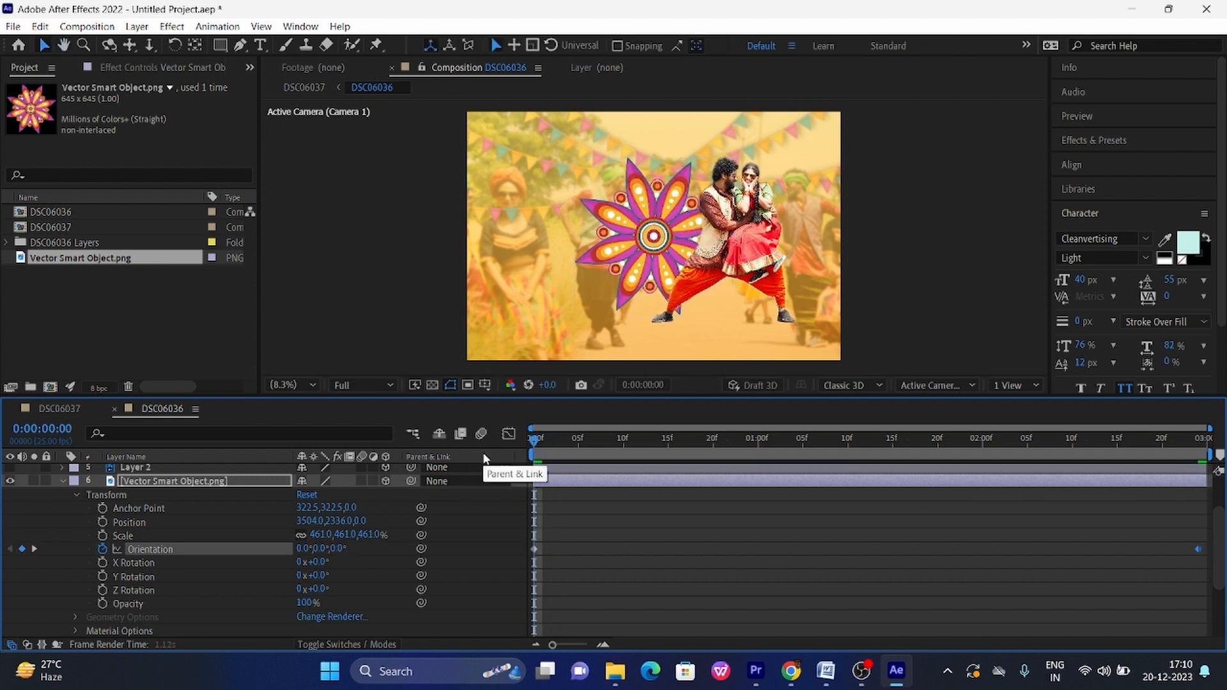
left_click_drag(701, 470, 779, 474)
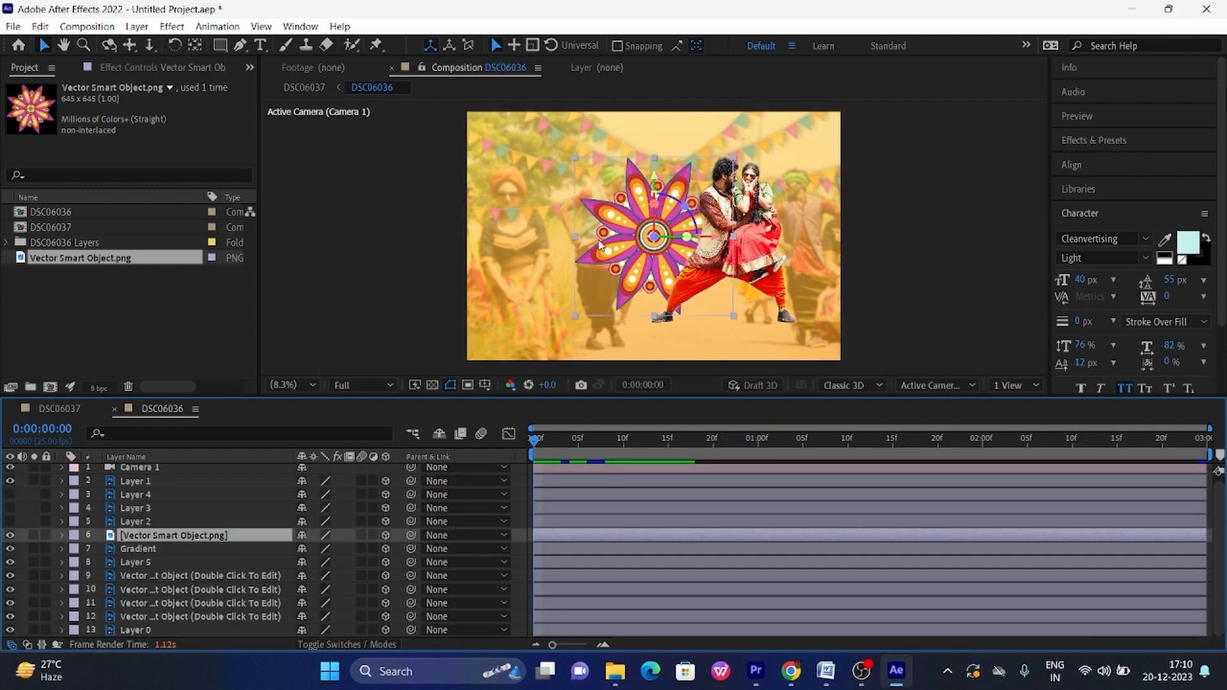
Step: Duplicate the flower layer and move the copy to the left
left_click(231, 548)
left_click(185, 537)
key("ctrl+d")
key("p")
left_click_drag(311, 550, 255, 551)
Step: Shift the flowers and the background layers beneath them to the left together, leaving the couple in place
scroll(256, 595, "down", 2)
left_click(192, 630, "shift")
left_click_drag(313, 523, 284, 536)
key("p")
Step: Scale the side flower to 404% and place its layer below the centre flower in the stack
left_click(232, 522)
key("p")
key("s")
left_click_drag(179, 522, 186, 565)
Step: Duplicate the smaller side flower and move the copy toward the right side of the centre flower
key("ctrl+d")
key("p")
left_click_drag(308, 549, 710, 540)
mouse_move(684, 254)
left_mouse_down()
mouse_move(825, 263)
mouse_move(698, 261)
left_mouse_up()
Step: Move the couple in Layer 1 left and slightly down, in front of the centre flower
left_click(703, 266)
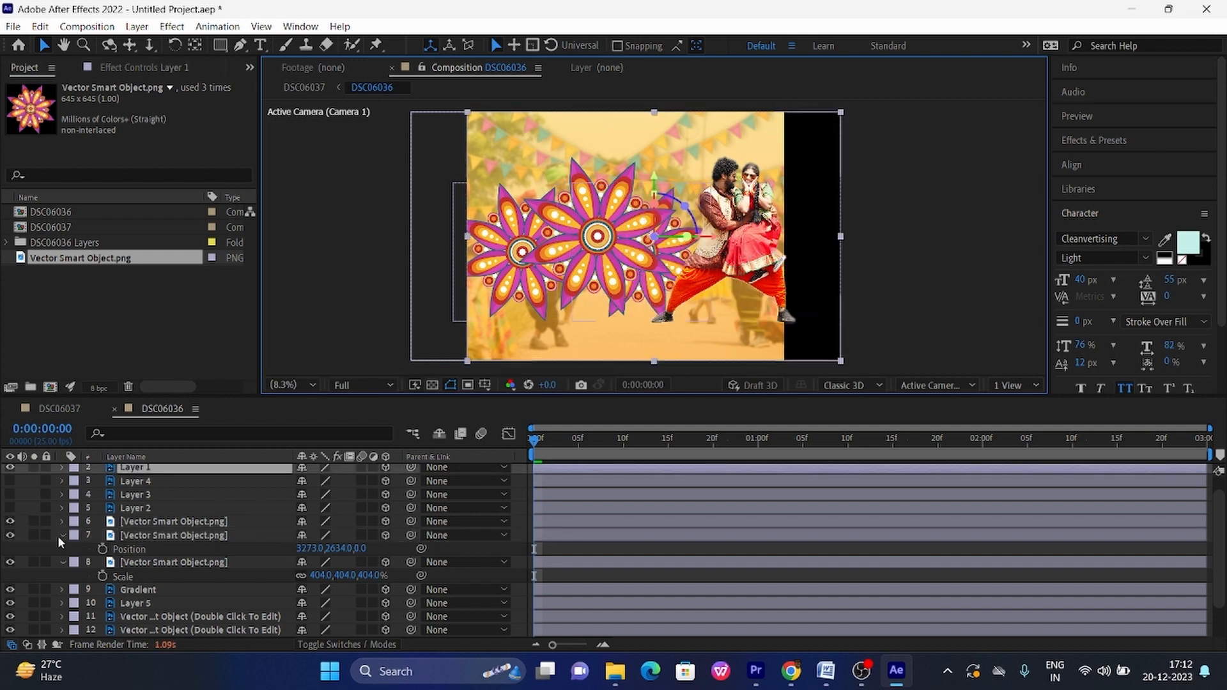
left_click(62, 536)
left_click(62, 549)
scroll(62, 549, "up", 1)
left_click(9, 484)
left_click(10, 483)
left_click_drag(741, 225, 593, 261)
Step: Set the copied side flower's position to 3811, 2634, to the right of the couple
left_click(209, 538)
key("p")
left_click(213, 565)
key("p")
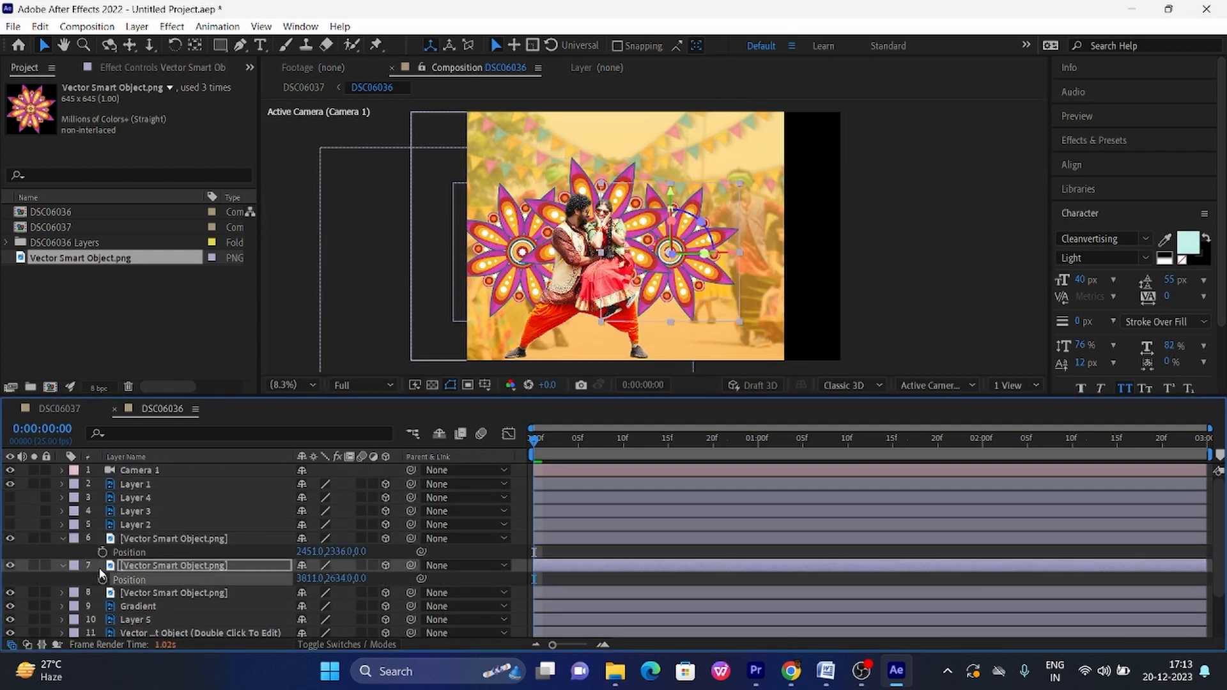
Step: Shift all three flowers to the right together
left_click(209, 539, "shift")
key("p")
left_click_drag(303, 552, 563, 551)
key("p")
Step: Reposition the couple in Layer 1 to the right, centring them in front of the three flowers
double_click(144, 484)
key("p")
left_click(452, 70)
left_click_drag(306, 497, 457, 471)
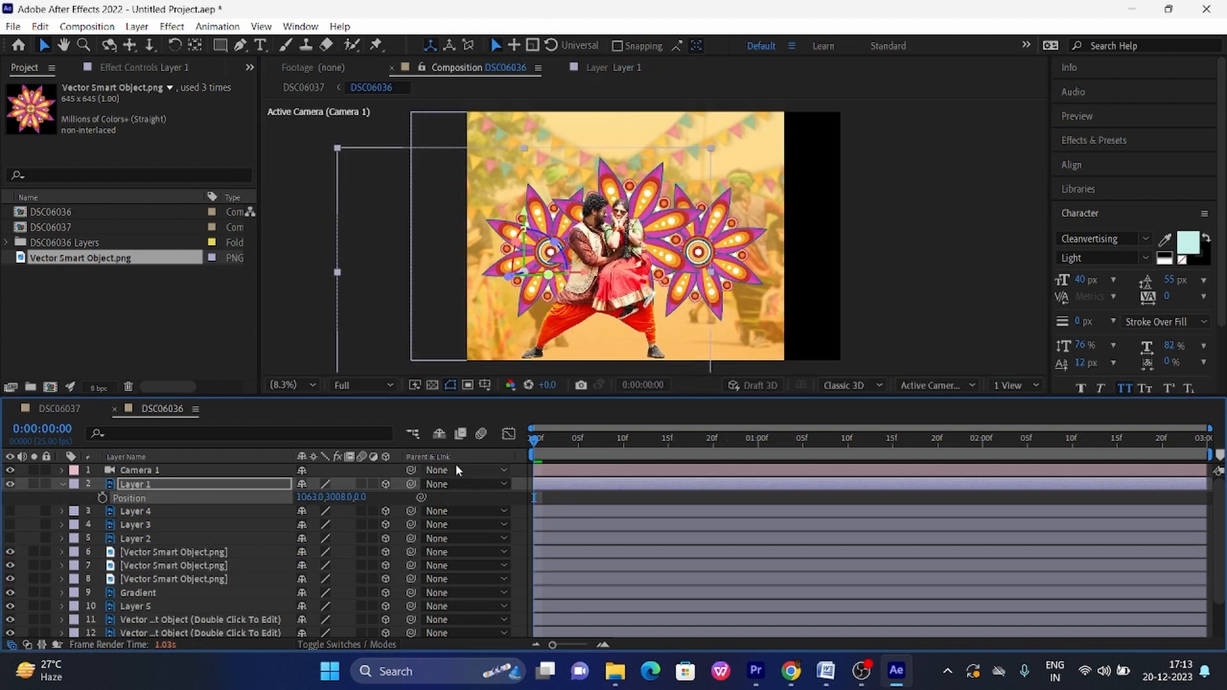
key("p")
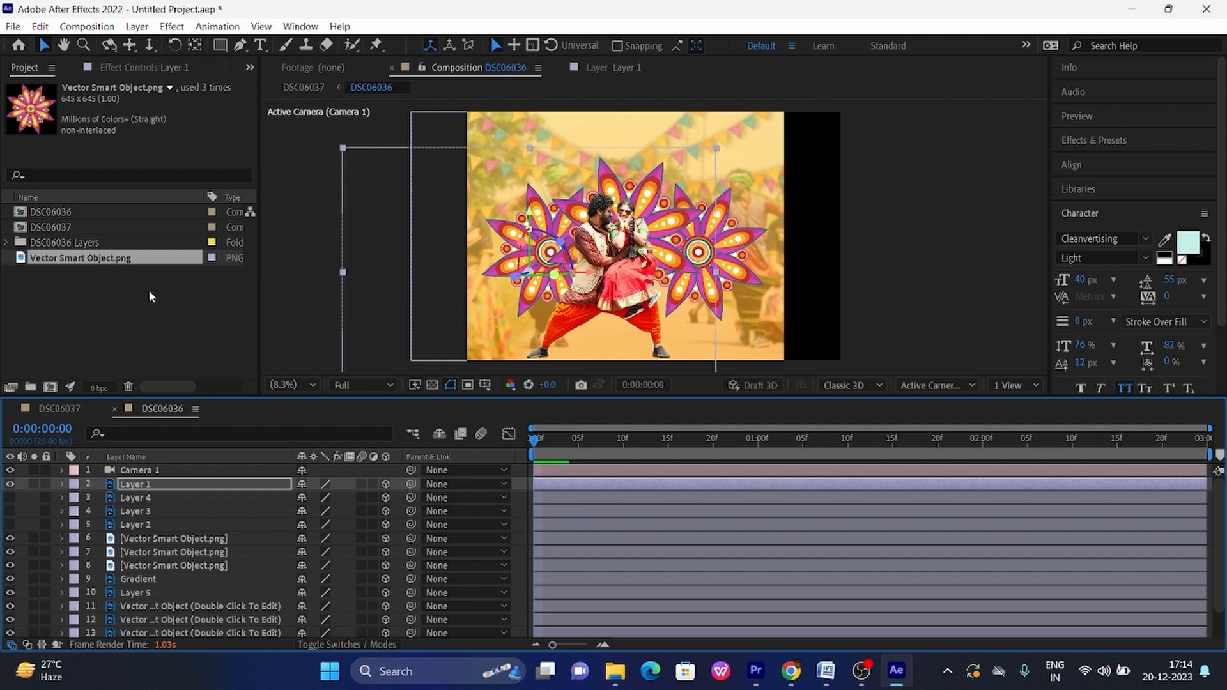
left_click(409, 319)
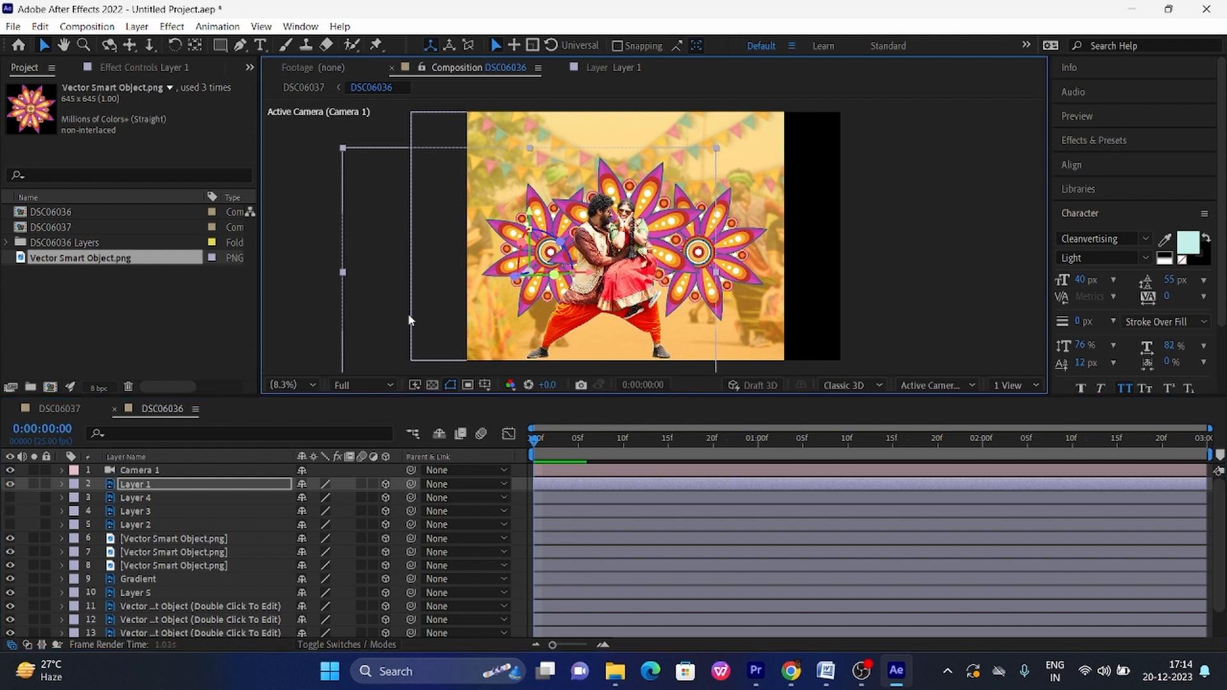
Step: Select the three flower layers and show the composition in 2 Views, with the second view set to Top
left_click(170, 540)
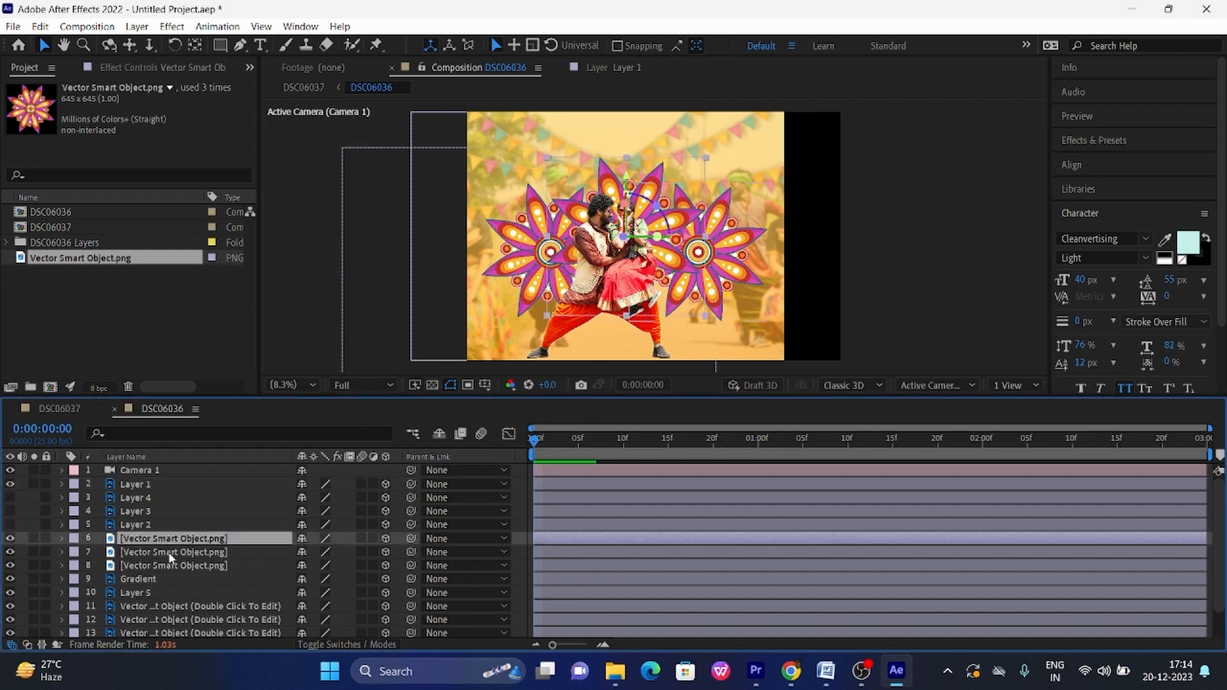
left_click(170, 554, "shift")
left_click(172, 566, "shift")
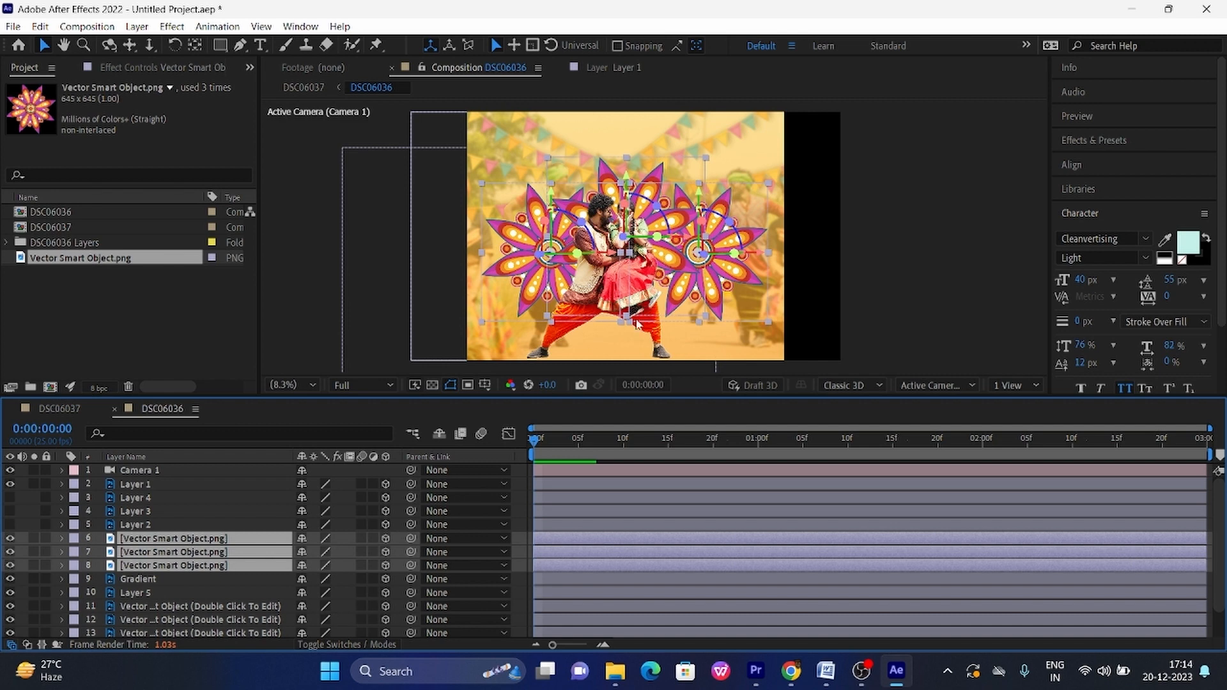
left_click(1011, 386)
left_click(1013, 417)
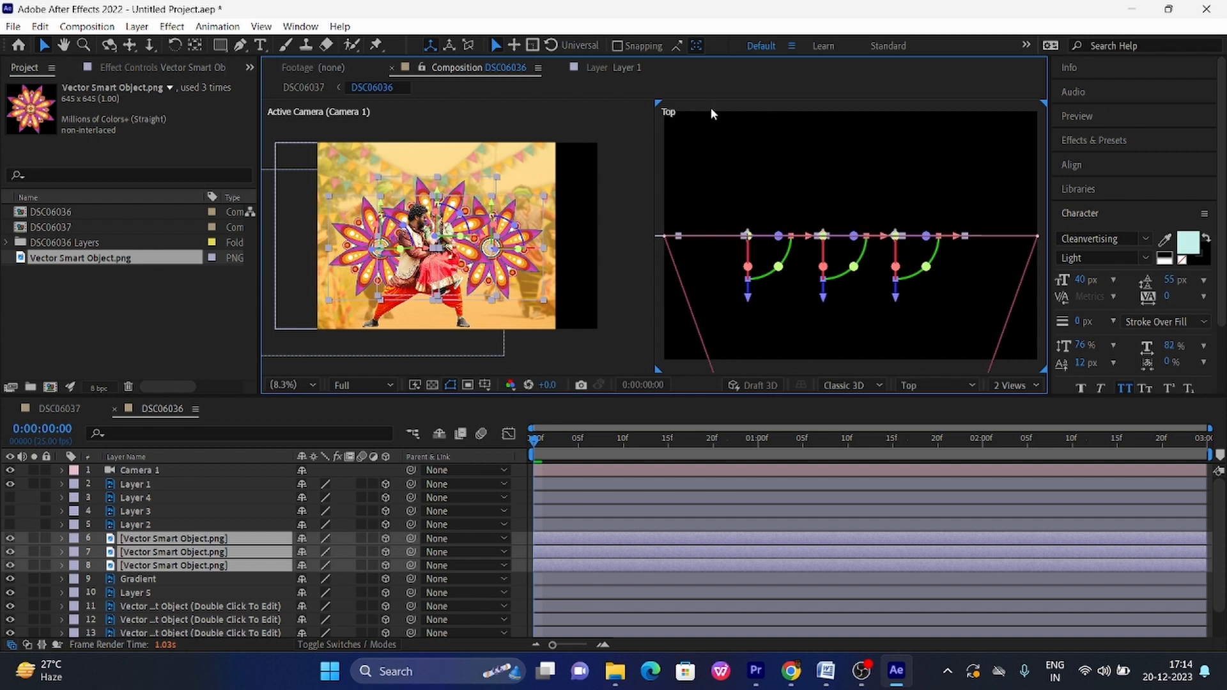
left_click(949, 383)
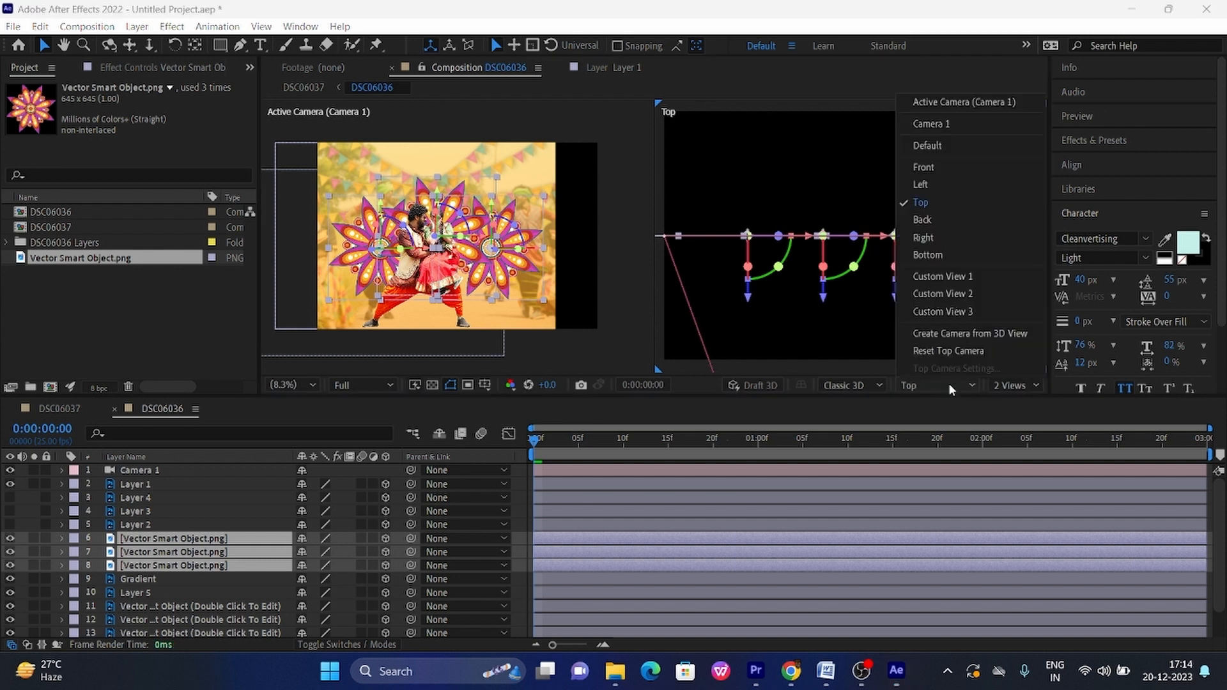
left_click(926, 222)
left_click(931, 384)
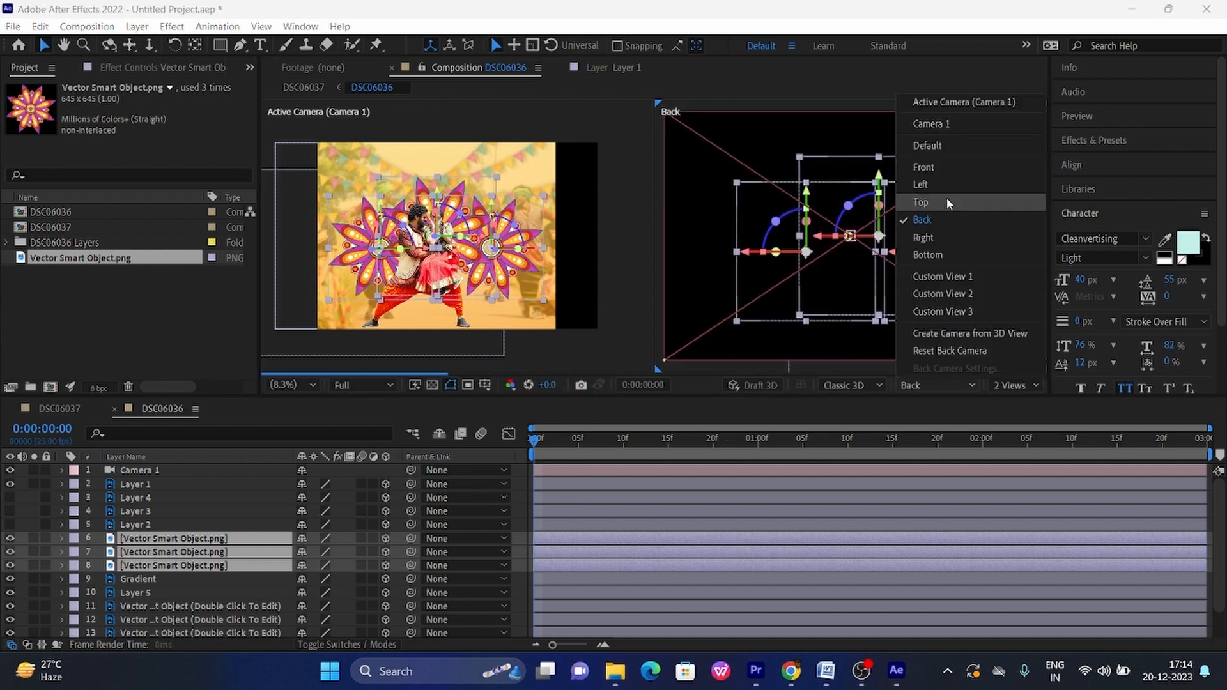
left_click(942, 200)
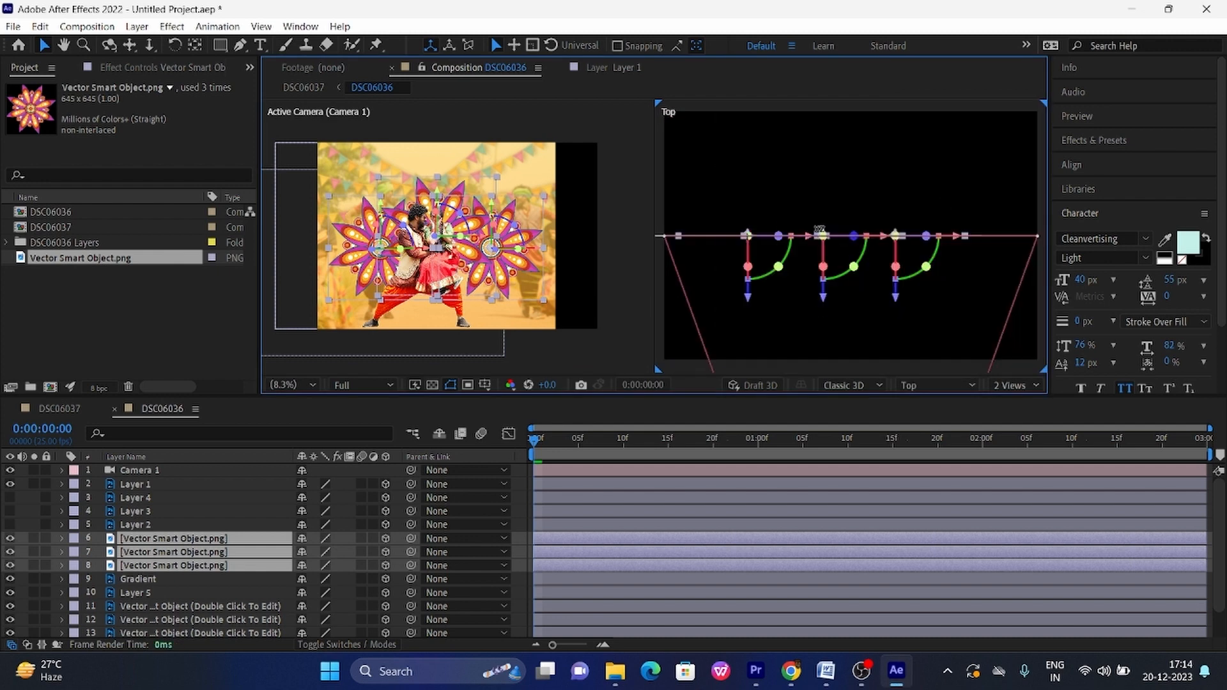
Step: Push the three flowers back along the Z axis and bring Layer 1 forward toward the camera
left_click_drag(898, 298, 904, 280)
left_click(164, 593)
left_click(160, 485)
left_click_drag(727, 297, 727, 333)
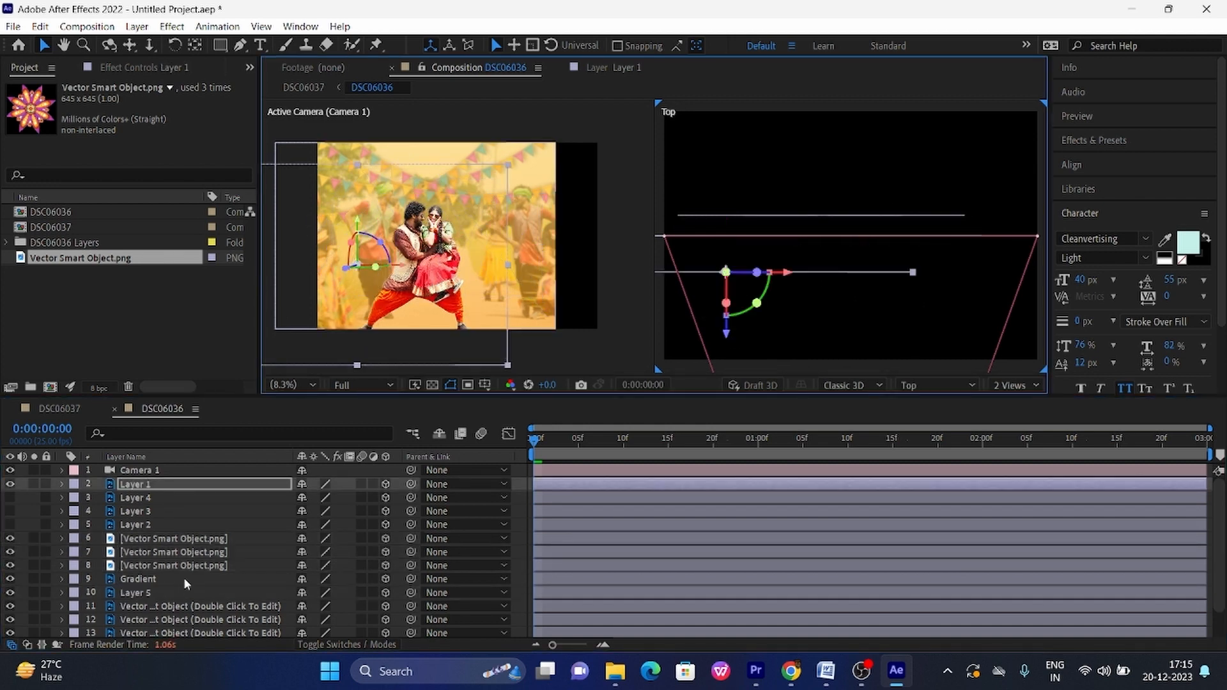
Step: Push the background layers from Layer 5 down to Layer 0 back along the Z axis, behind the flowers
left_click(184, 579)
scroll(184, 576, "down", 2)
left_click(184, 576)
left_click(184, 562)
left_click(184, 631, "shift")
left_click_drag(795, 298, 795, 230)
Step: Select the three flower layers and move them slightly forward along the Z axis, toward the camera
left_click(192, 535)
left_click(191, 509, "shift")
left_click_drag(748, 276, 749, 286)
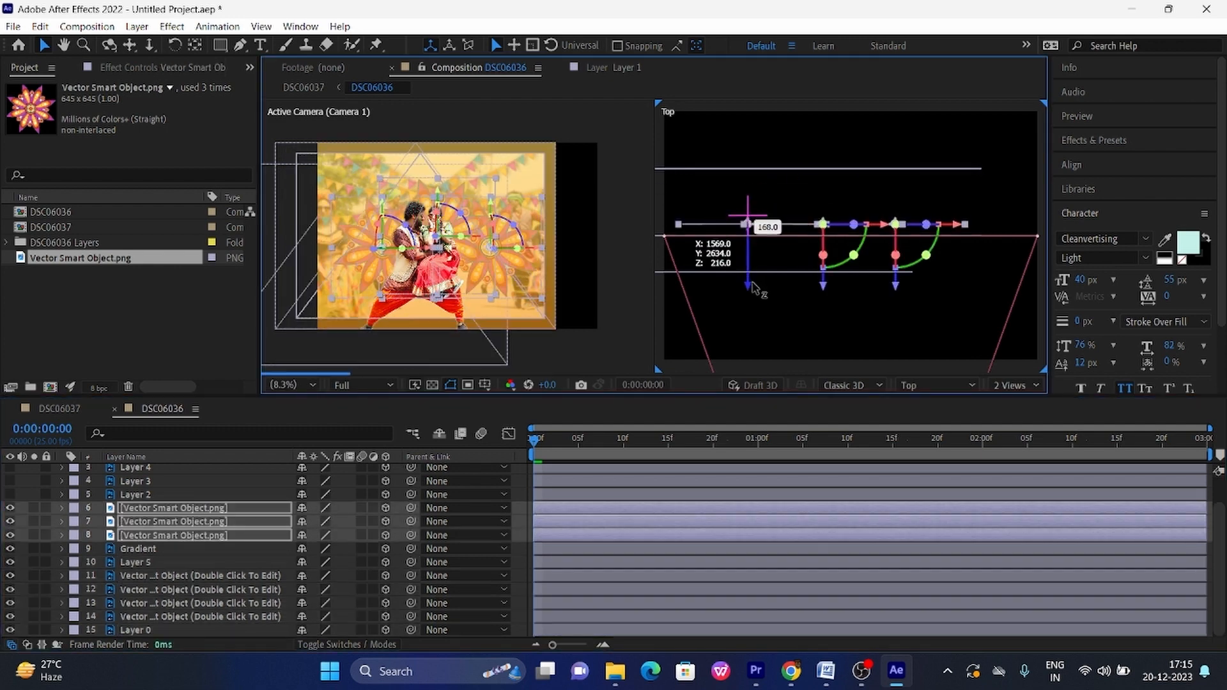
Step: Scale the background layers from Layer 5 down to Layer 0 to 146% and the Gradient layer to 153%
left_click(191, 562)
left_click(192, 630, "shift")
left_click(10, 562)
left_click(11, 562)
key("s")
left_click_drag(319, 576, 347, 576)
left_click(140, 549)
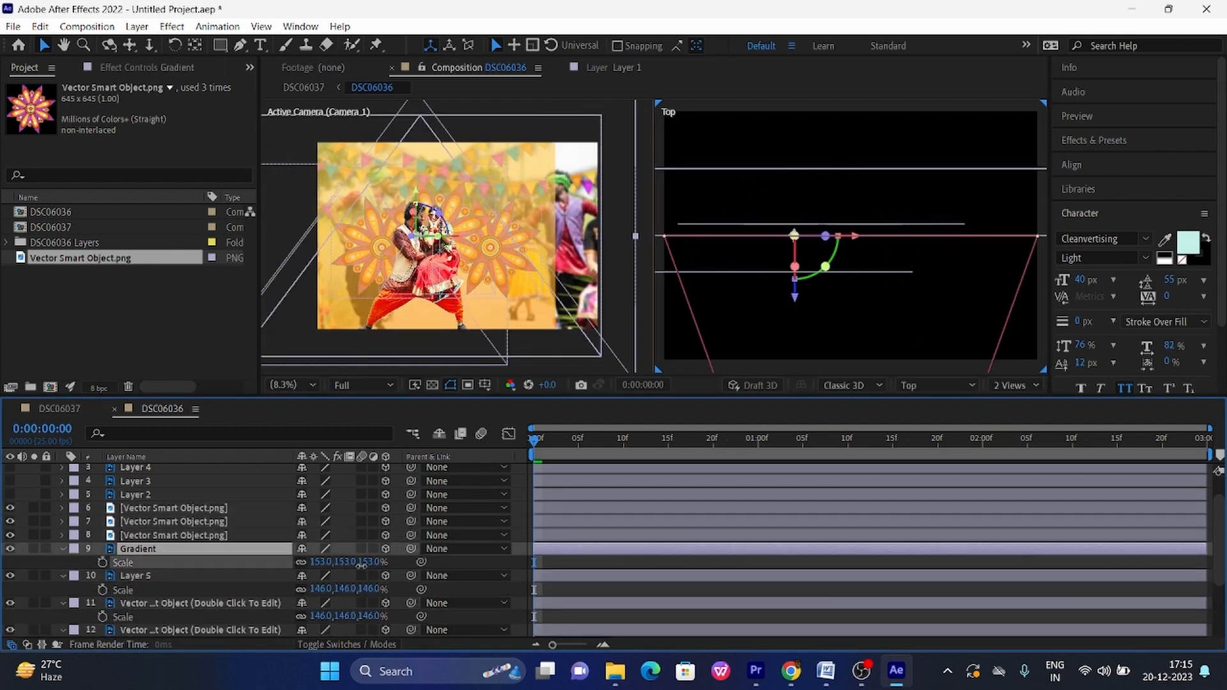
Step: Import best_offer_text_style_effect.png and place it in the DSC06036 composition between Camera 1 and Layer 1
left_click(166, 469)
left_click(113, 306)
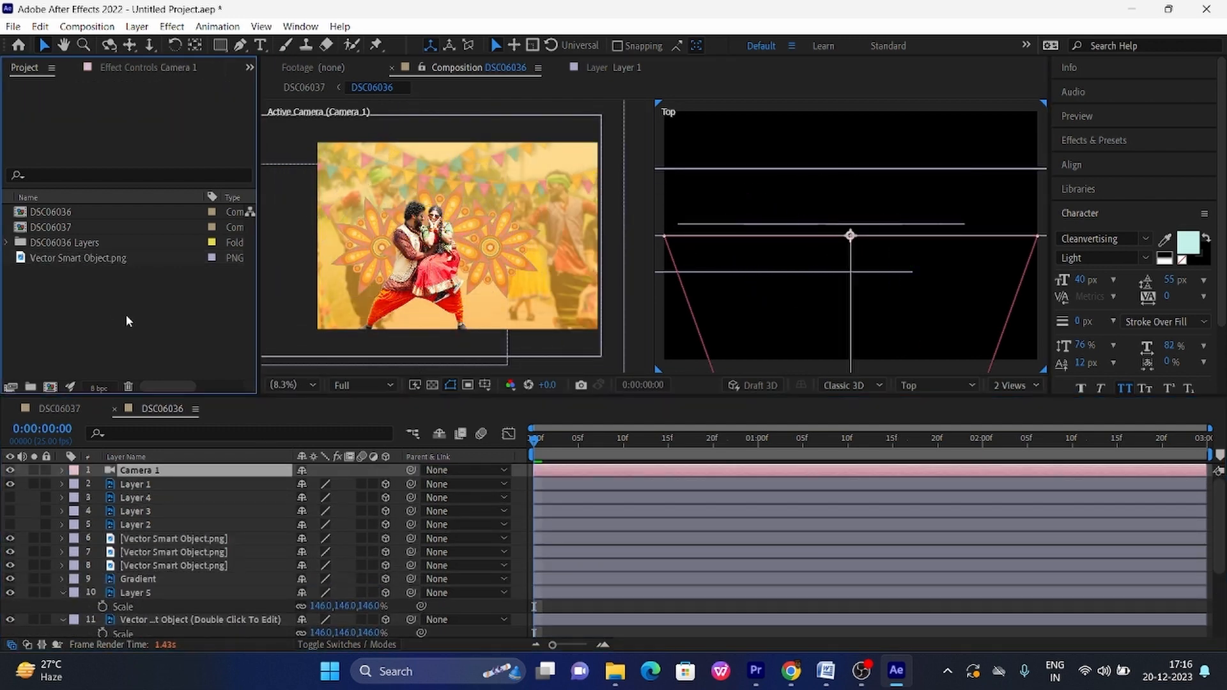
double_click(126, 314)
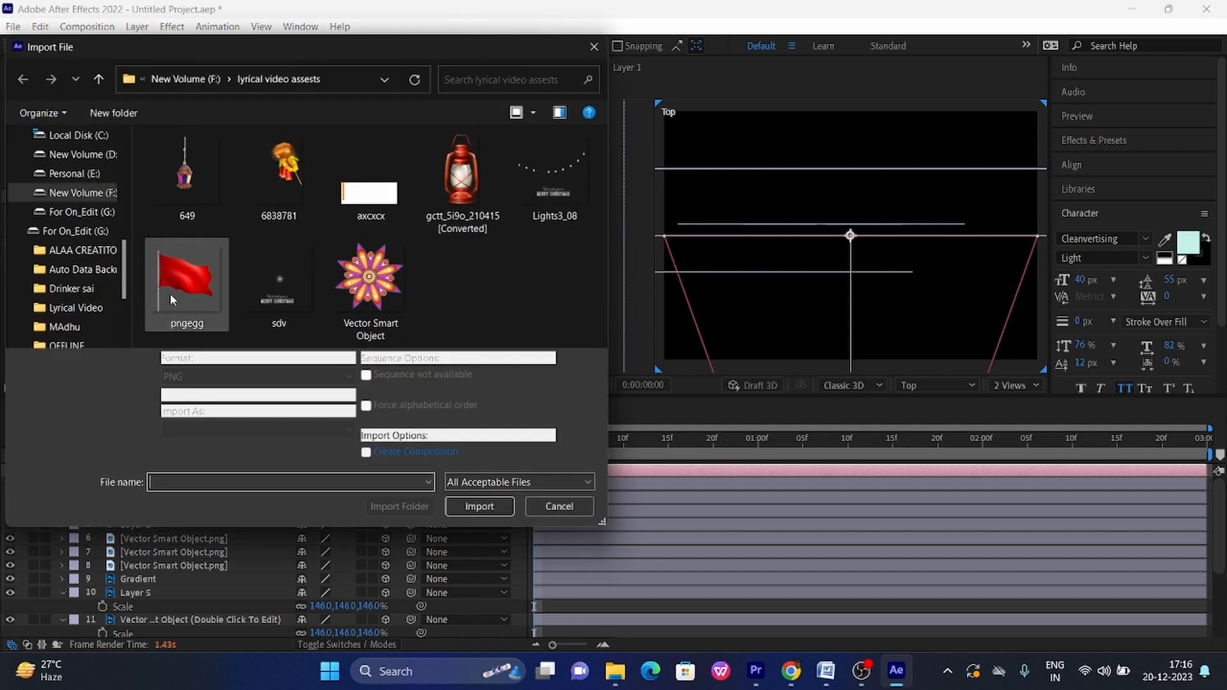
left_click(188, 80)
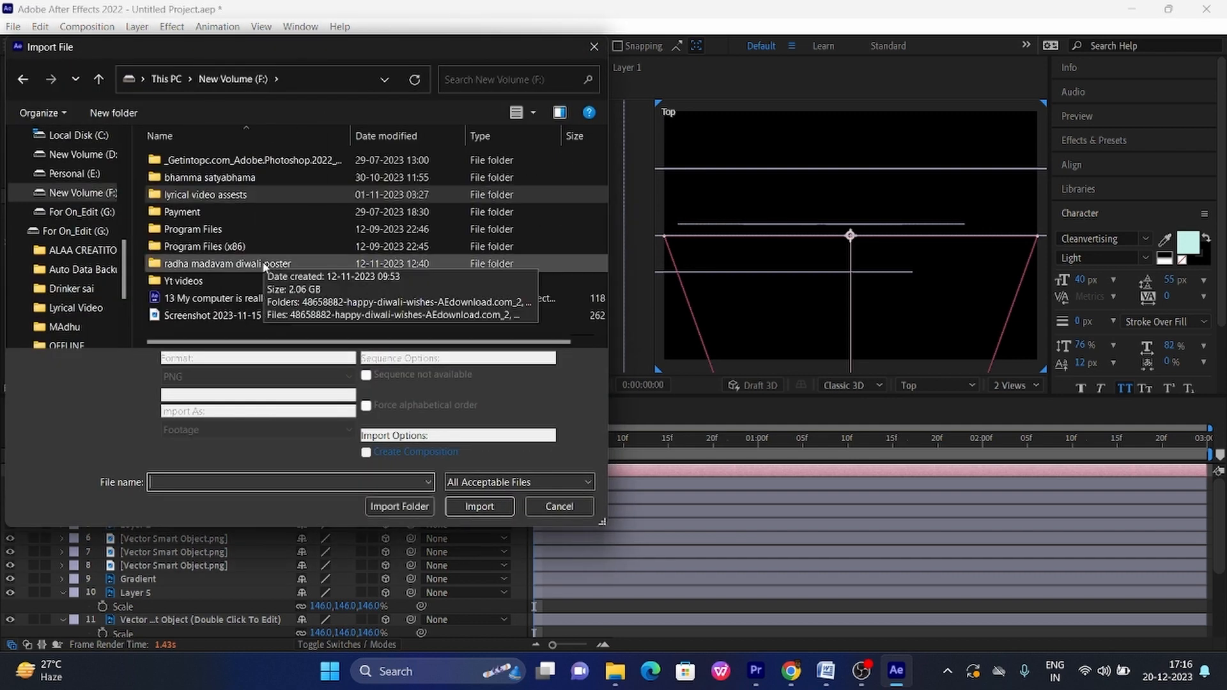
left_click(75, 237)
double_click(462, 176)
double_click(214, 248)
double_click(203, 181)
double_click(210, 179)
scroll(492, 226, "down", 5)
scroll(548, 238, "up", 1)
left_click(550, 240)
scroll(551, 237, "up", 5)
double_click(555, 220)
left_click_drag(96, 212, 215, 481)
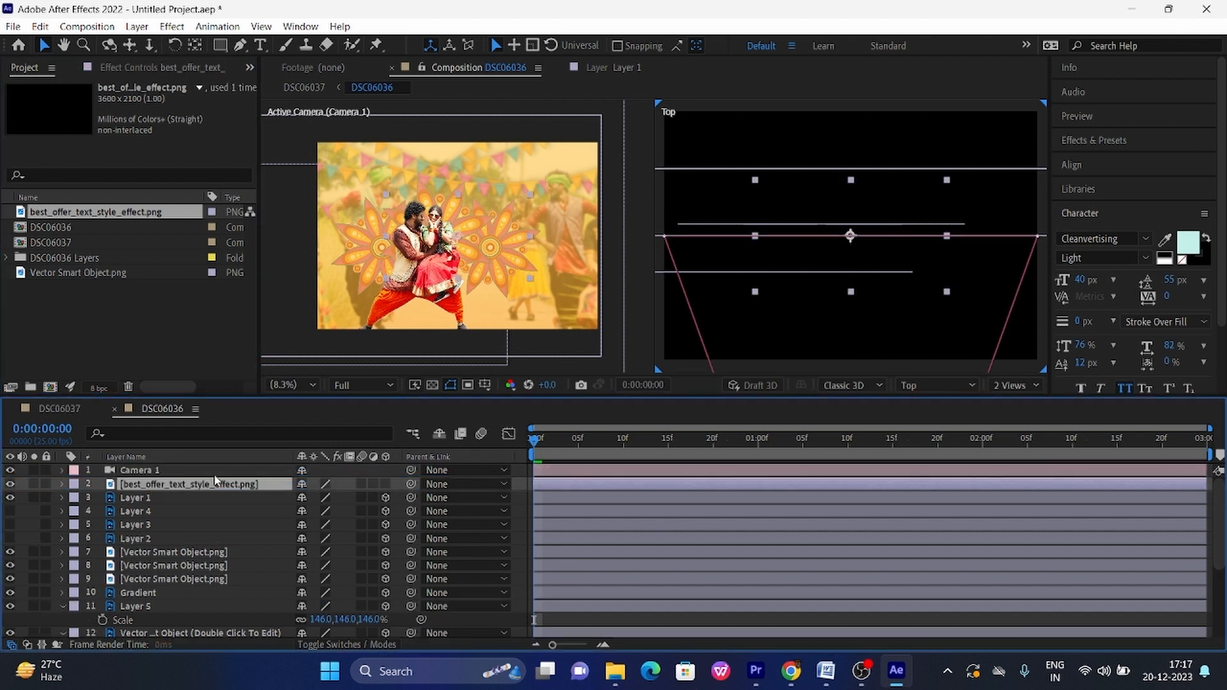
Step: Enlarge the NELAMEDDA title image until its lettering spans most of the frame, and make it a 3D layer
key("s")
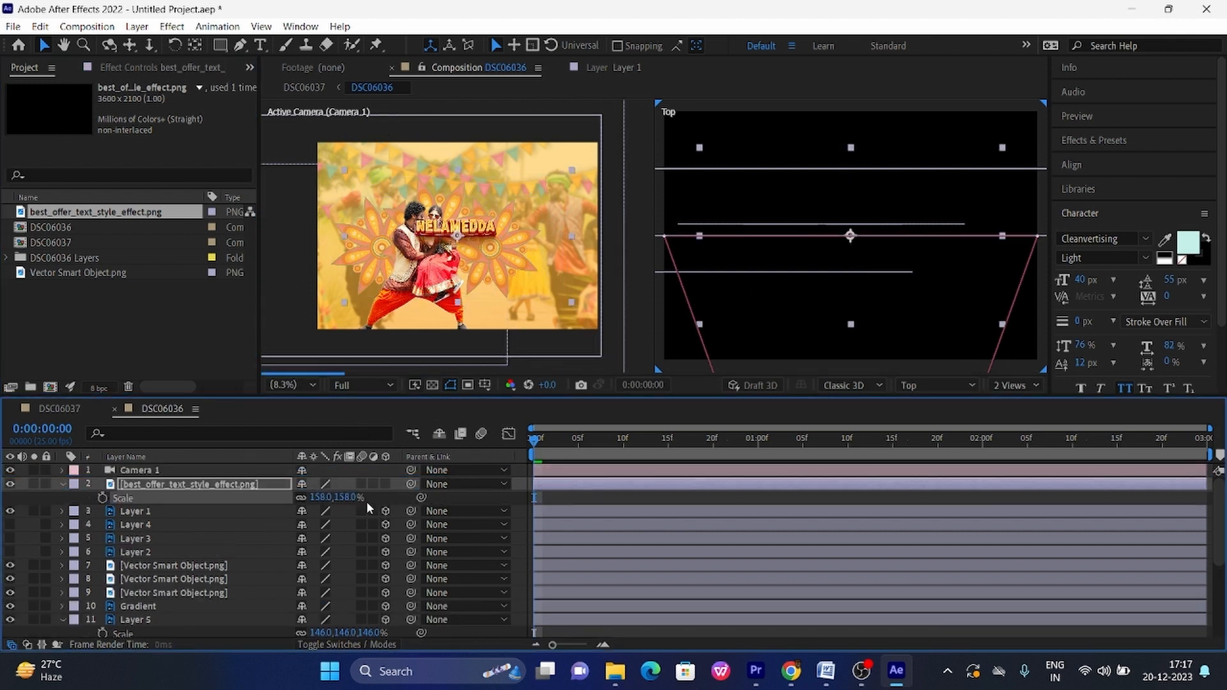
left_click(386, 483)
left_click_drag(851, 298, 851, 298)
Step: Raise the NELAMEDDA title slightly so it sits higher behind the couple's heads
left_click(63, 484)
left_click(10, 484)
left_click(10, 485)
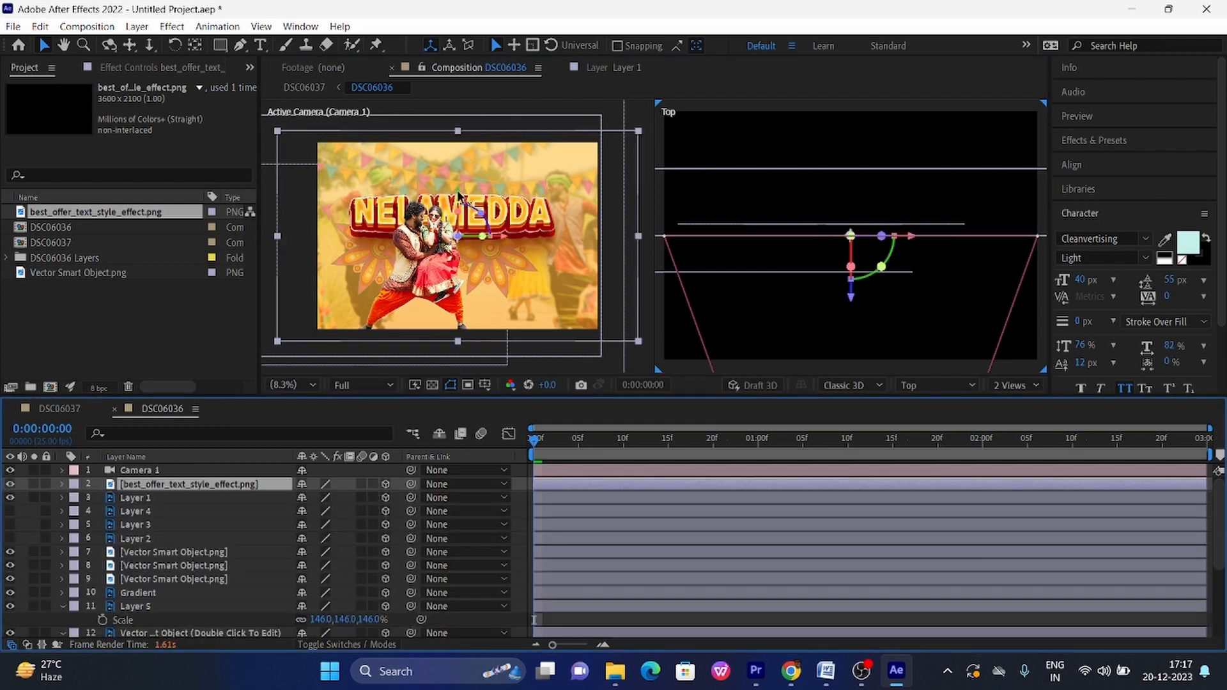
left_click(458, 195)
Step: At 0:00:02:24, move Camera 1 closer and slightly left, to a position of about 3216, 2336, -8005.3
left_click(152, 471)
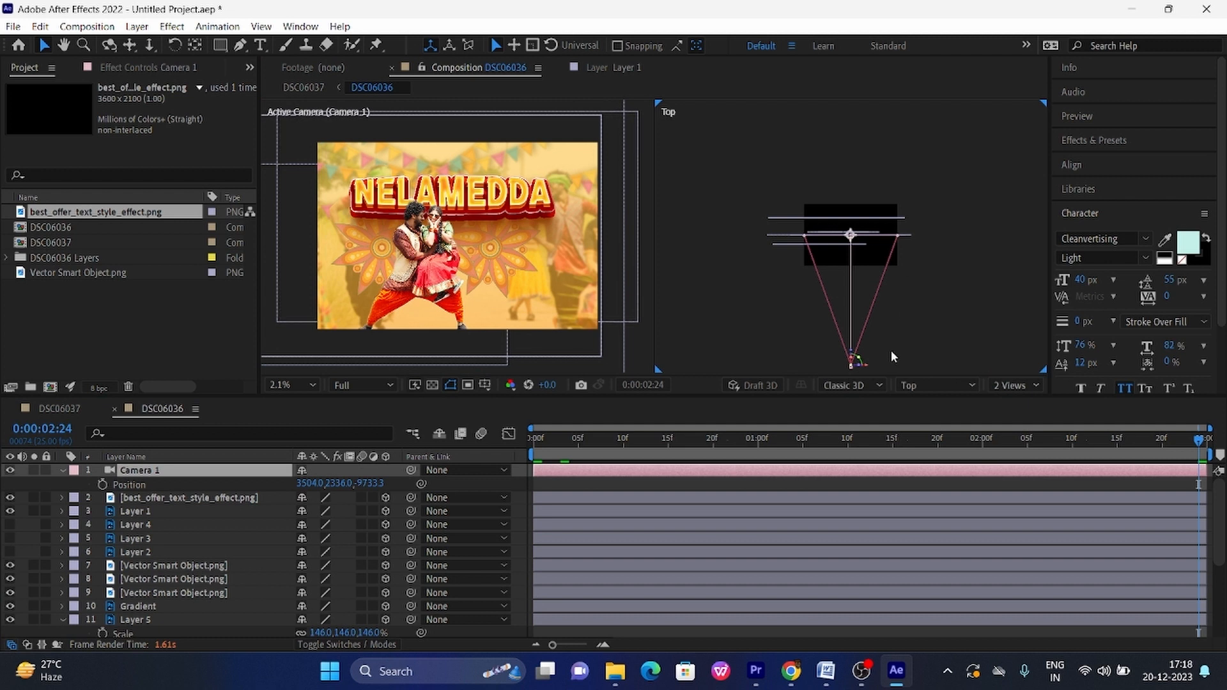
left_click_drag(851, 336, 839, 319)
mouse_move(864, 328)
left_mouse_down()
mouse_move(872, 365)
mouse_move(834, 359)
mouse_move(857, 358)
mouse_move(852, 268)
mouse_move(852, 338)
left_mouse_up()
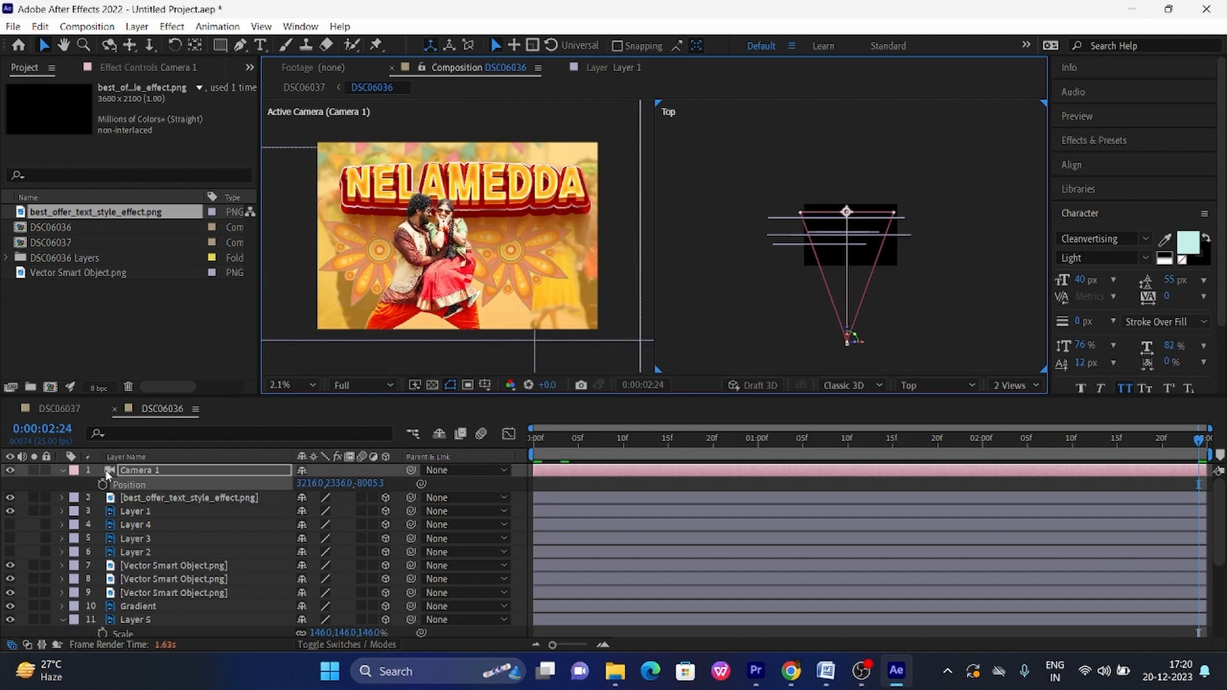
Step: Add Position and Orientation keyframes to Camera 1 at 0:00:02:24
left_click(65, 471)
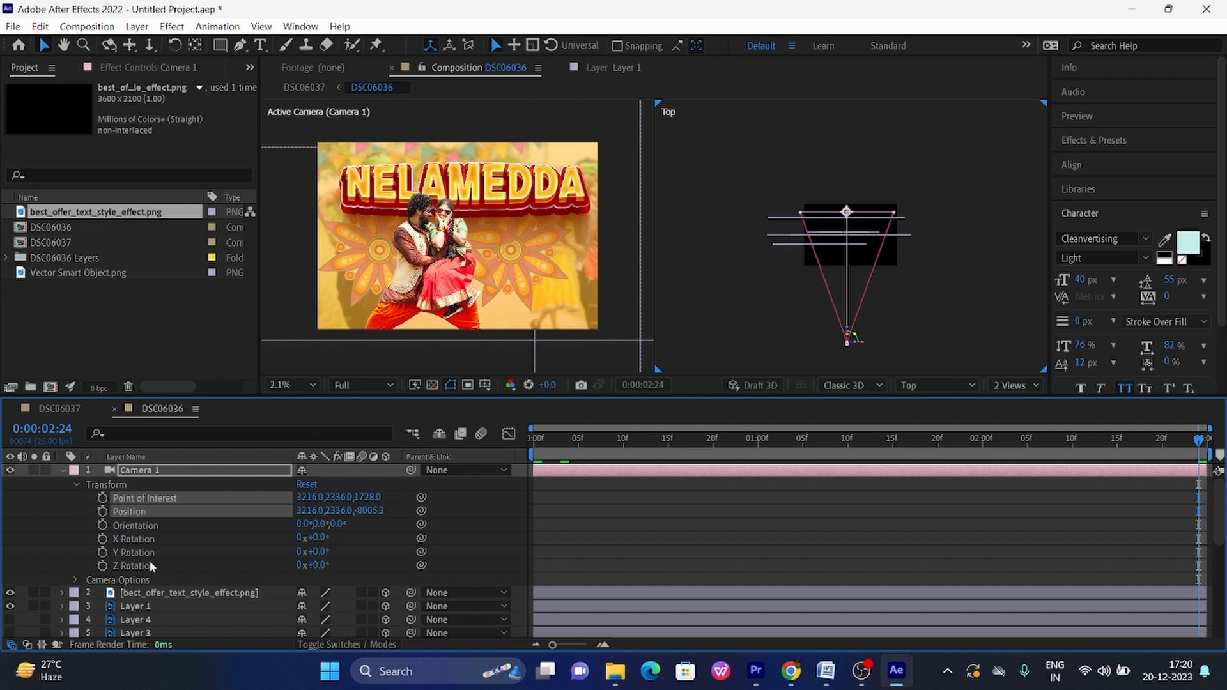
left_click(133, 522)
left_click(133, 510)
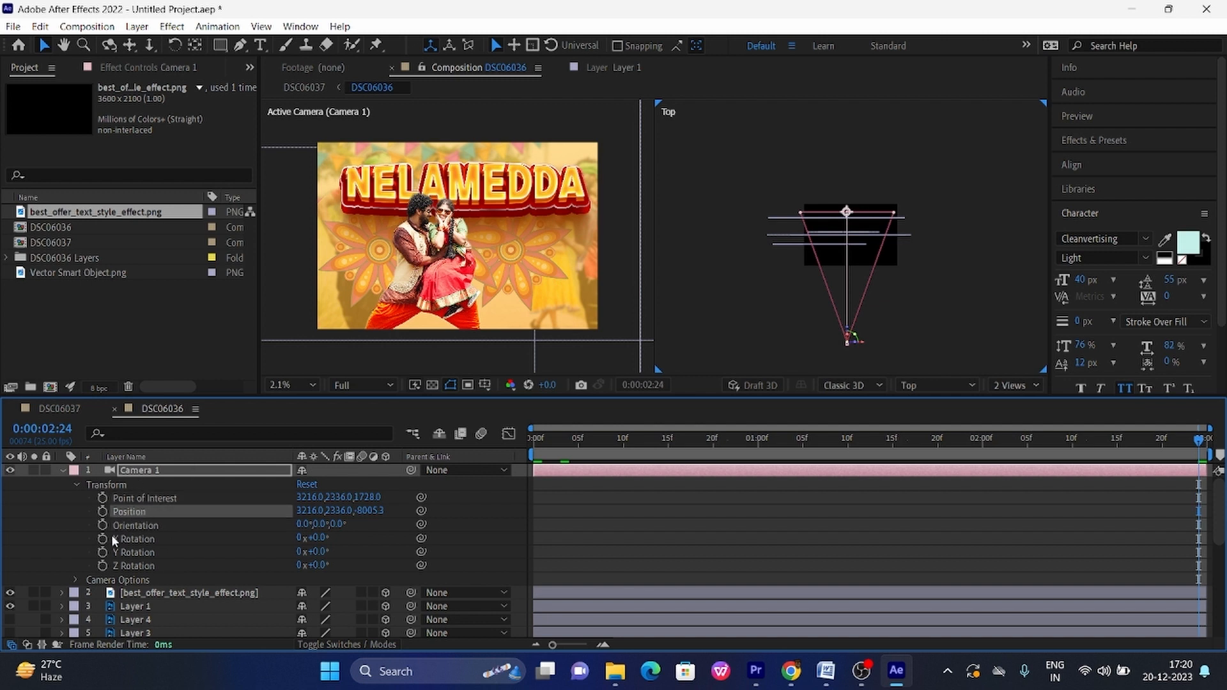
left_click(102, 524)
left_click(103, 510)
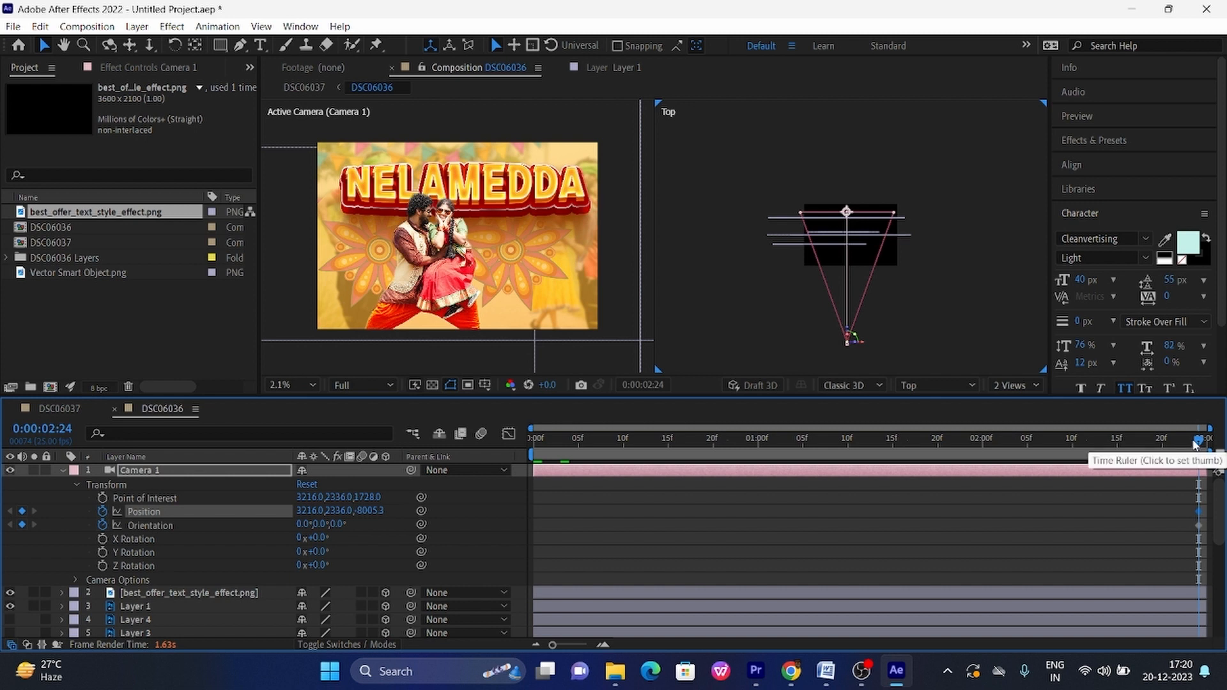
Step: At 0:00:00:00, set Camera 1's Z orientation to 28° and its Z position to -5722.3
key("Home")
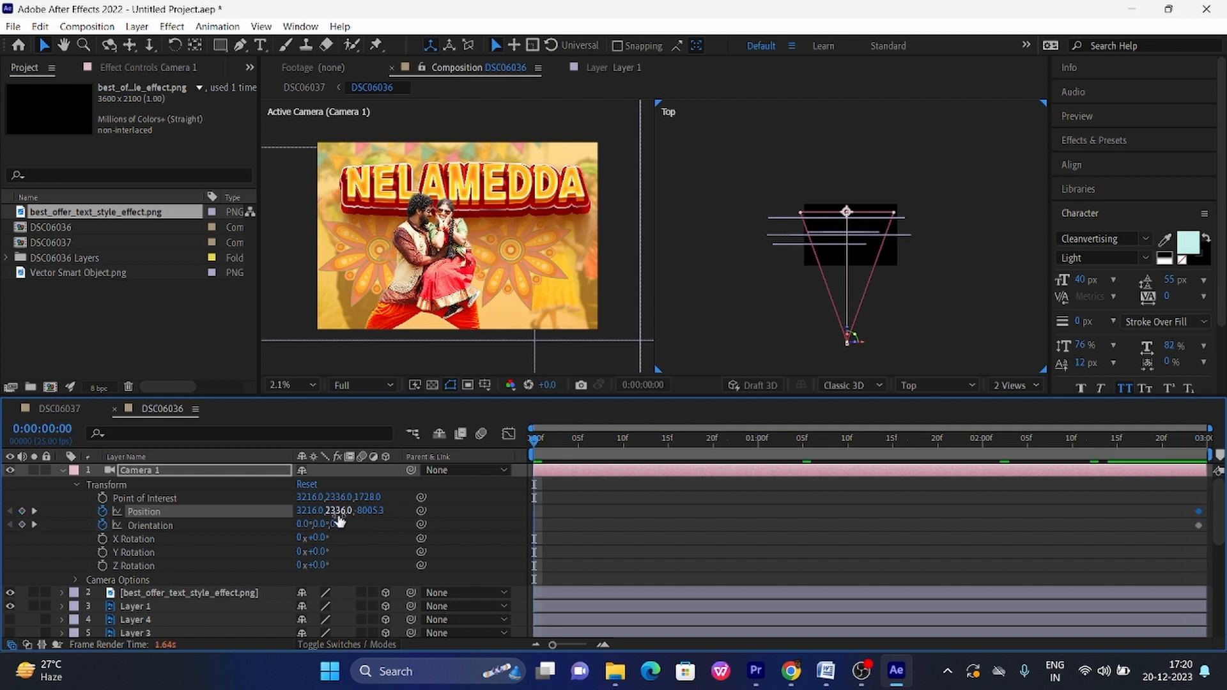
left_click_drag(338, 526, 908, 494)
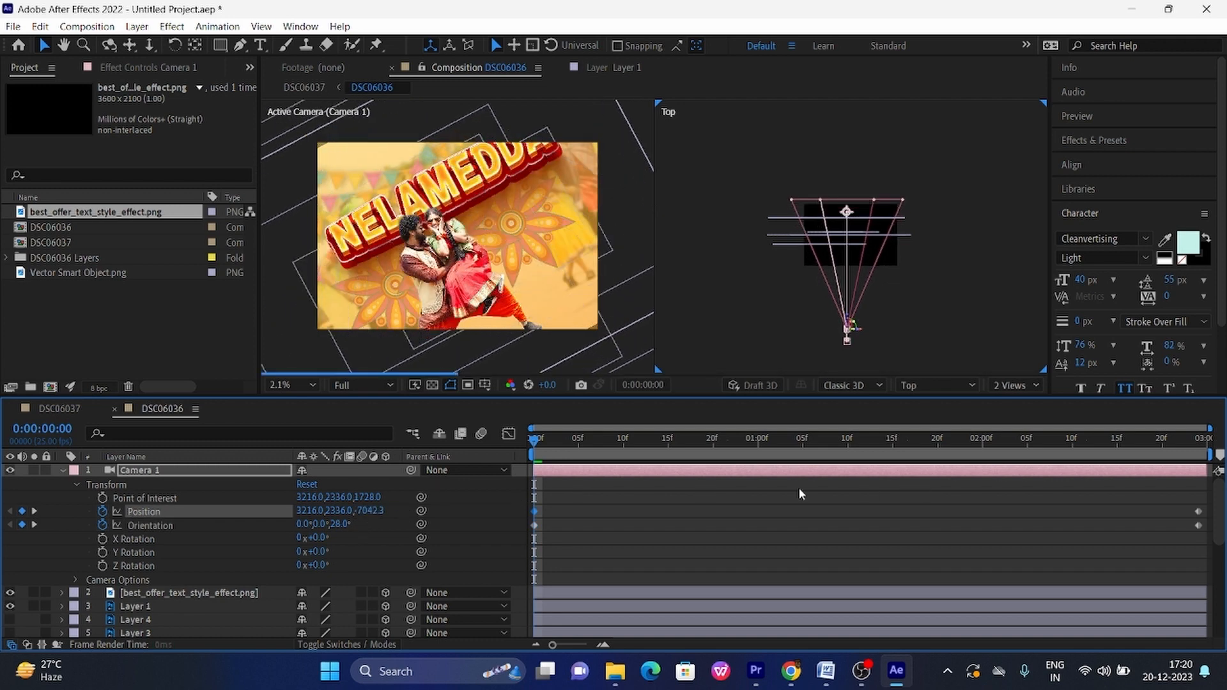
left_click_drag(355, 511, 797, 510)
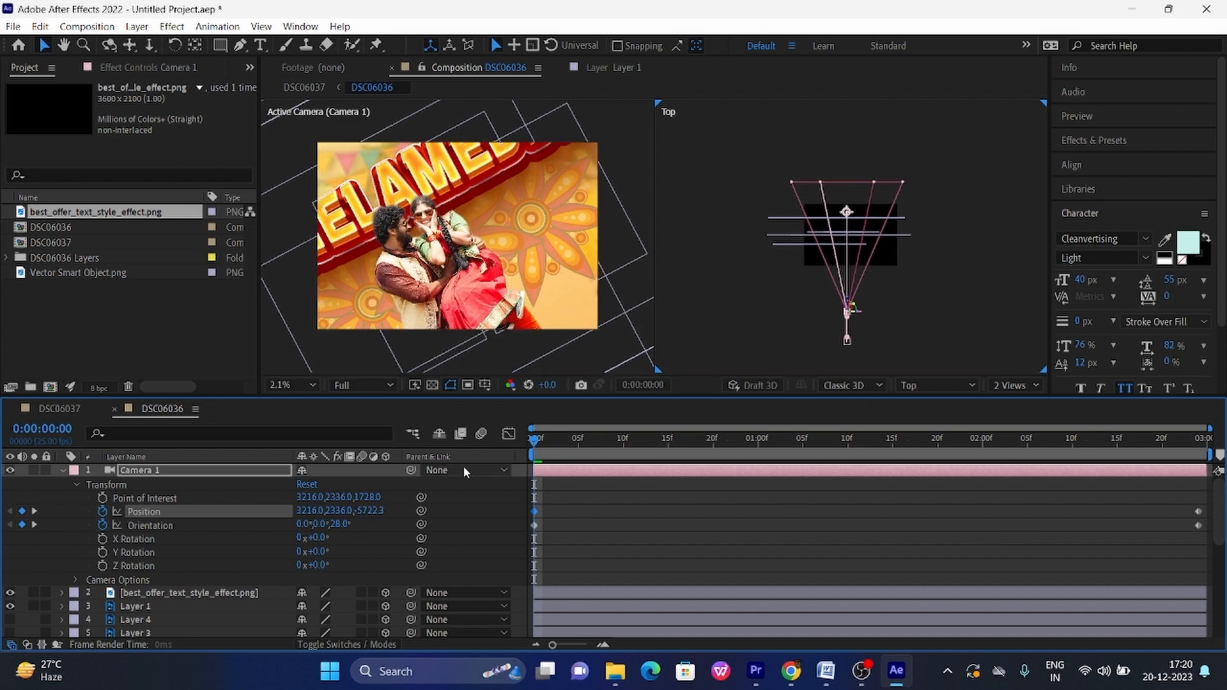